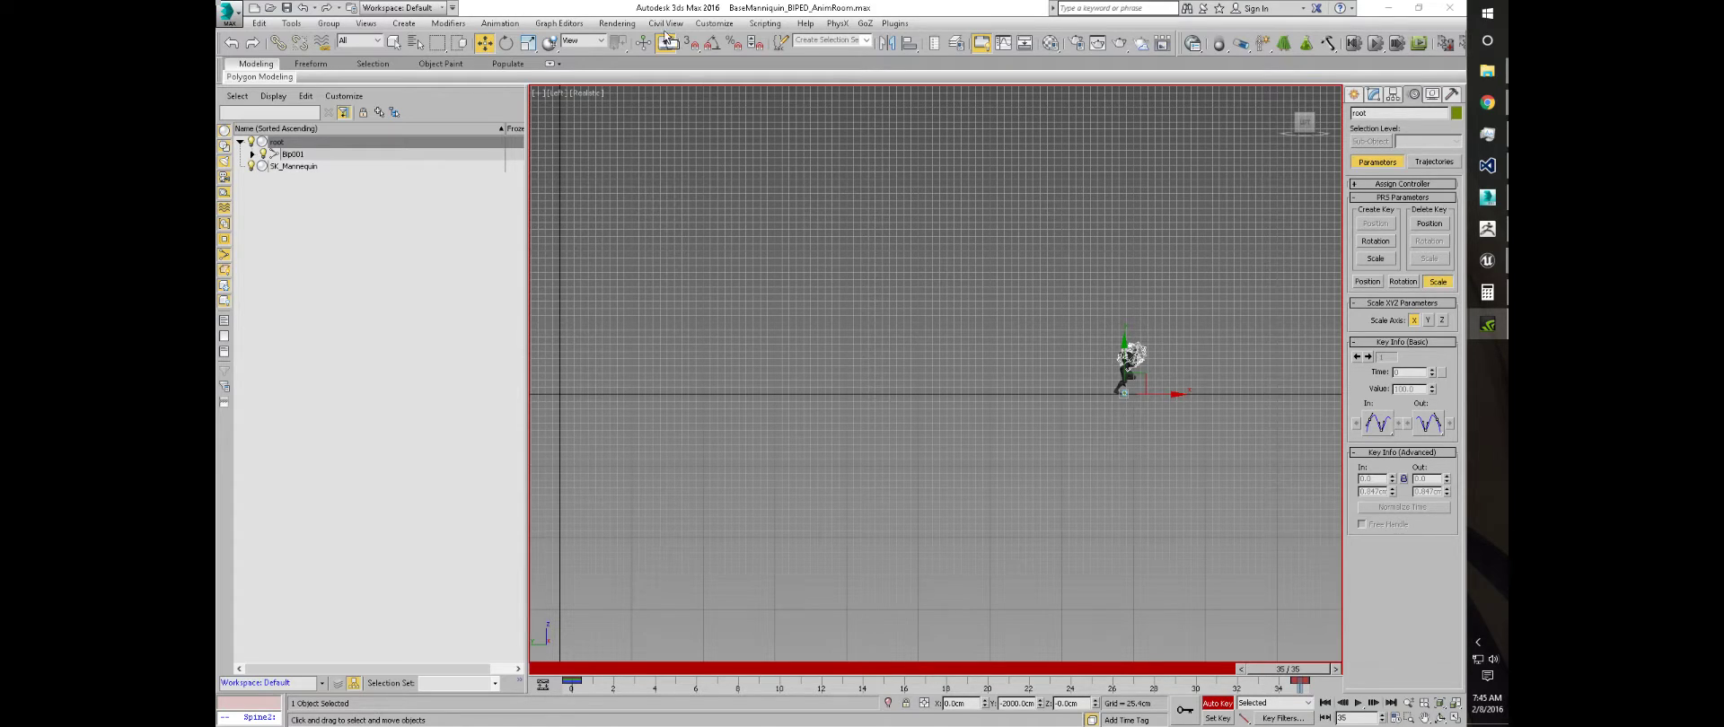
Export the animated mannequin as FM_Dodge.FBX in the BaseMannequin folder, overwriting the existing file and keeping the current FBX options
{"action": "left_click", "coordinate": [229, 16]}
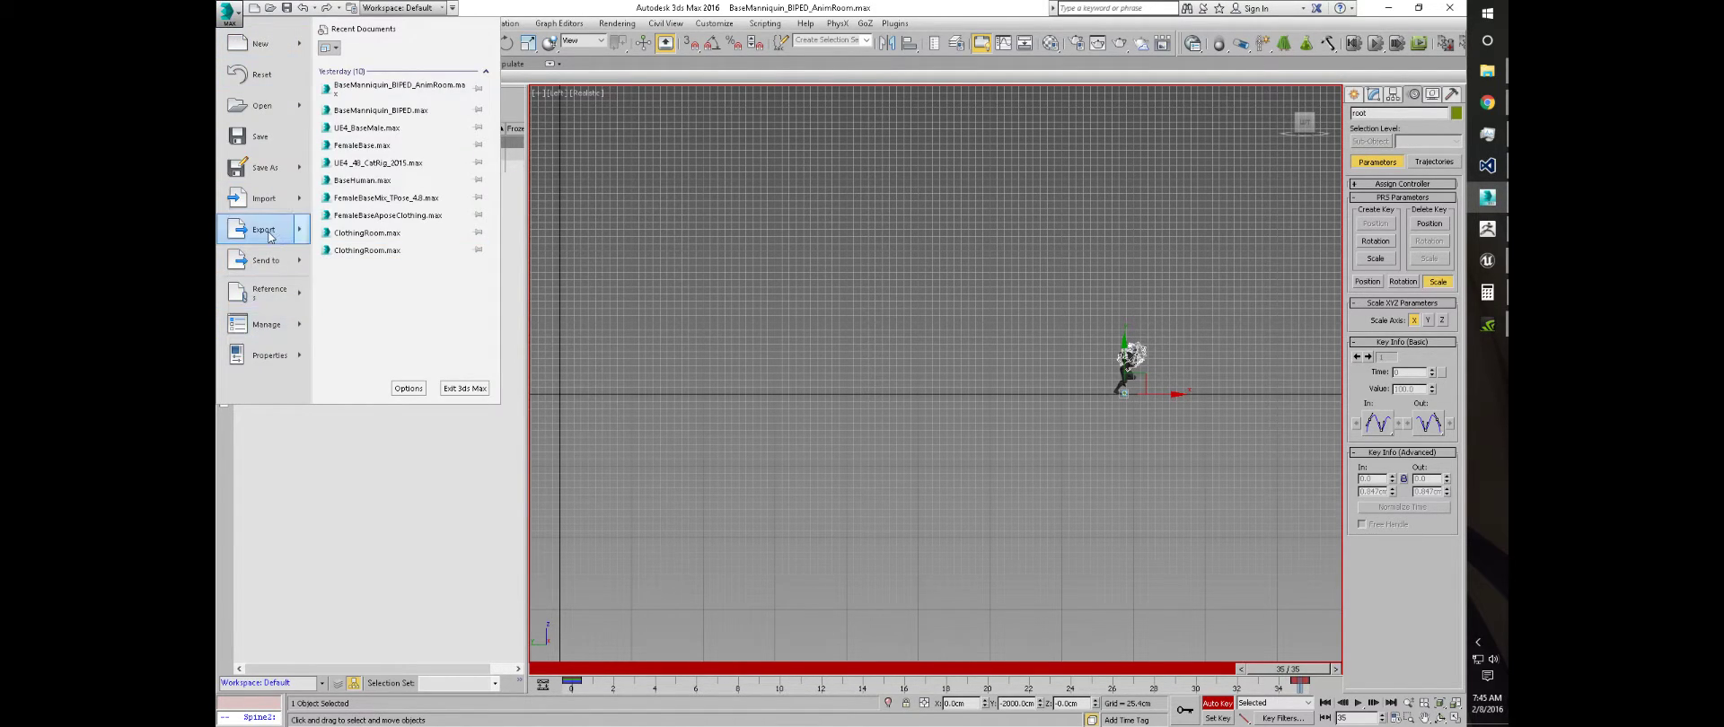
{"action": "left_click", "coordinate": [272, 238]}
{"action": "double_click", "coordinate": [521, 214]}
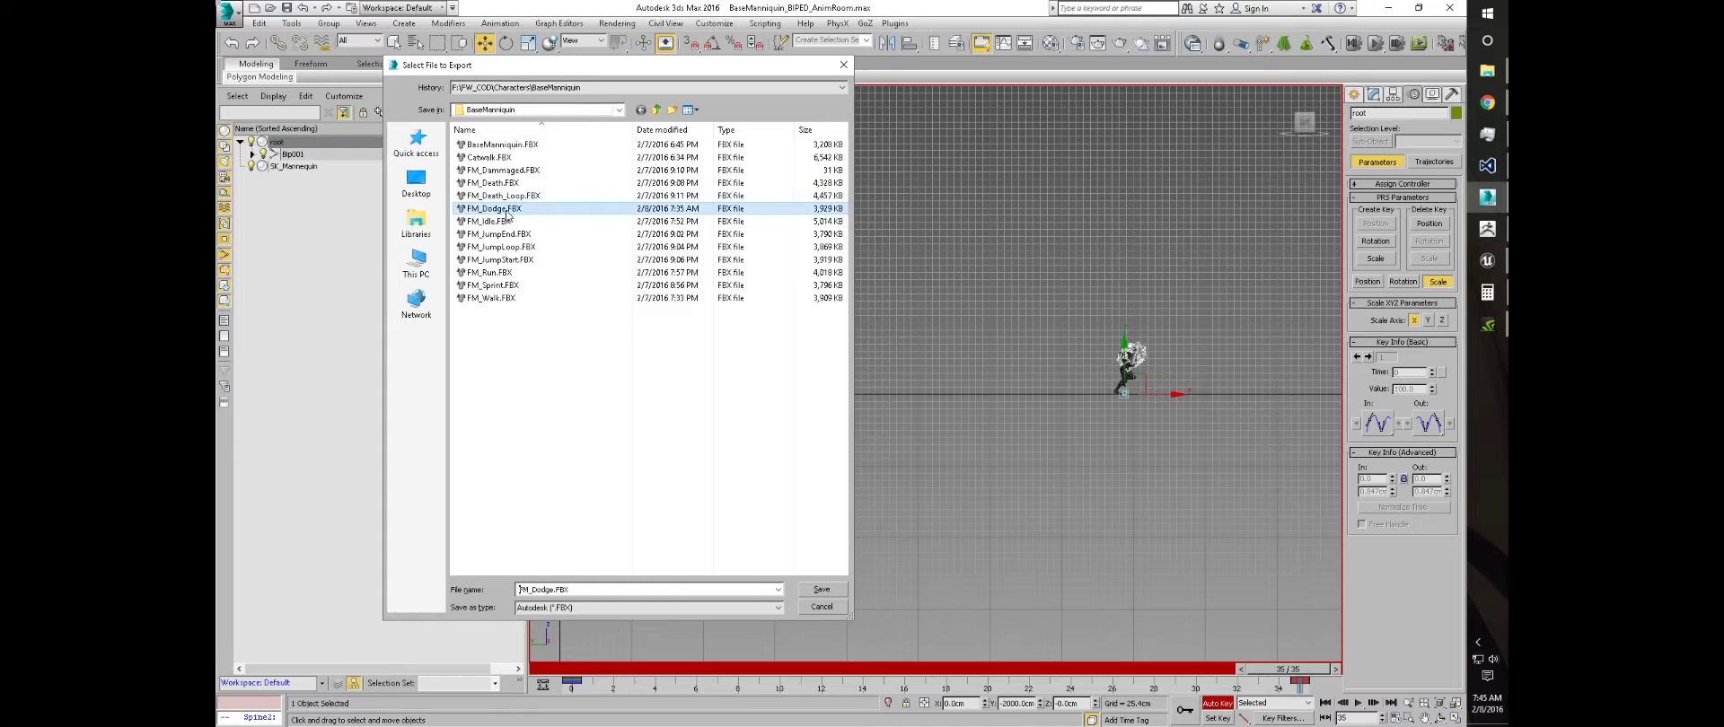
{"action": "left_click", "coordinate": [906, 421]}
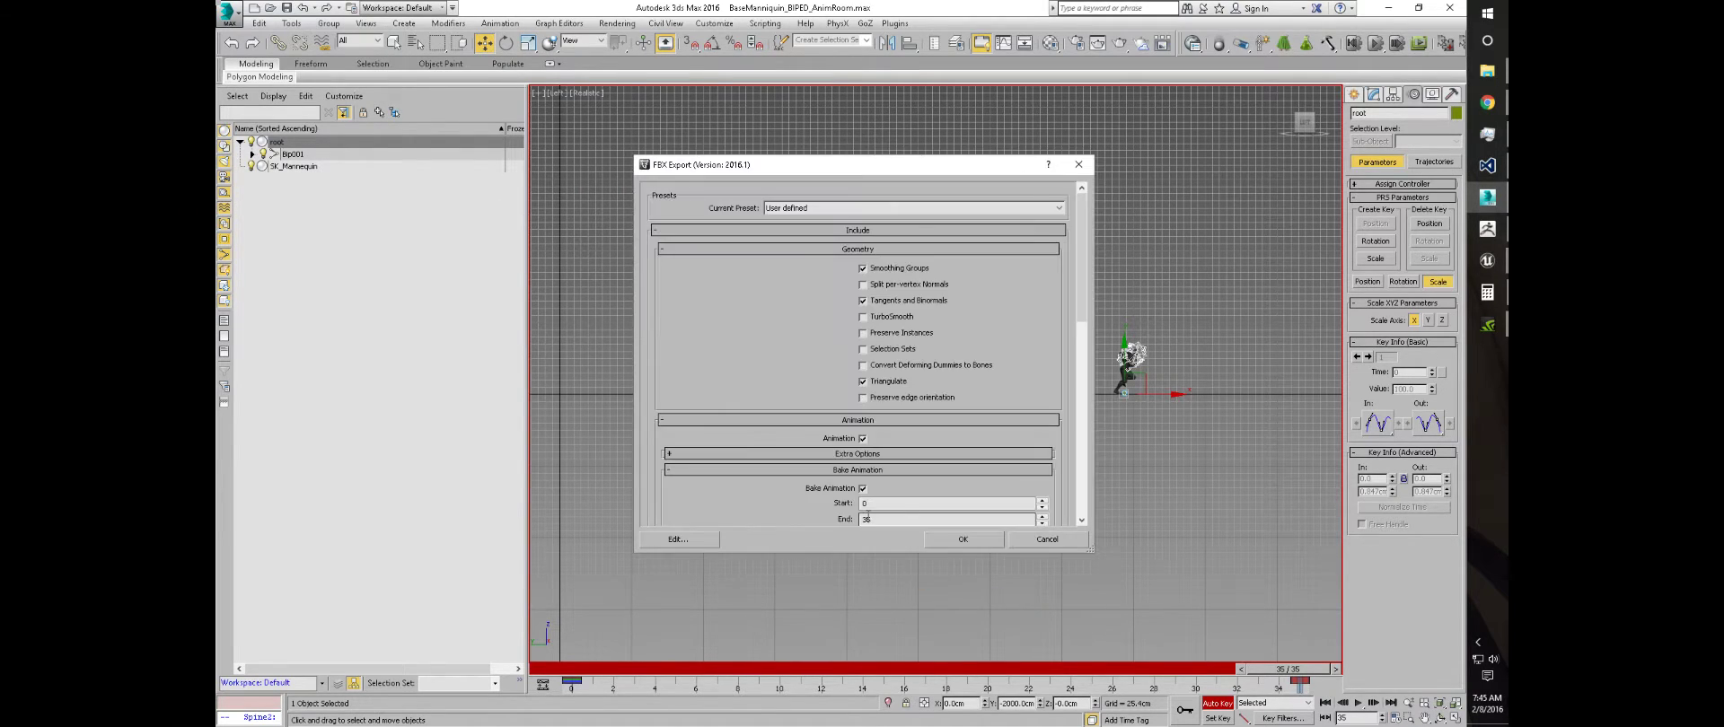
{"action": "scroll", "coordinate": [792, 481], "scroll_direction": "down", "scroll_amount": 10}
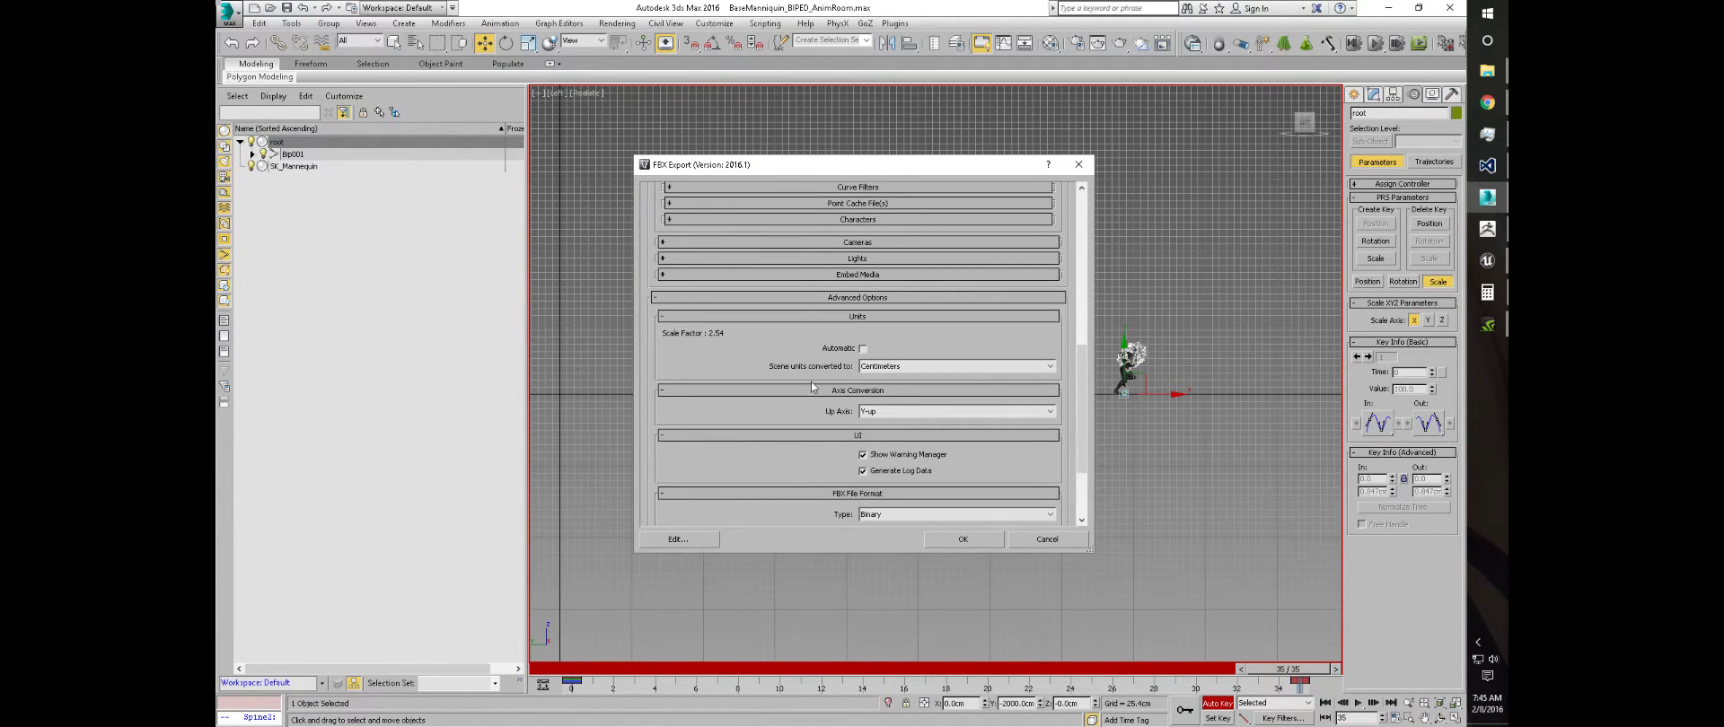
{"action": "left_click", "coordinate": [963, 540]}
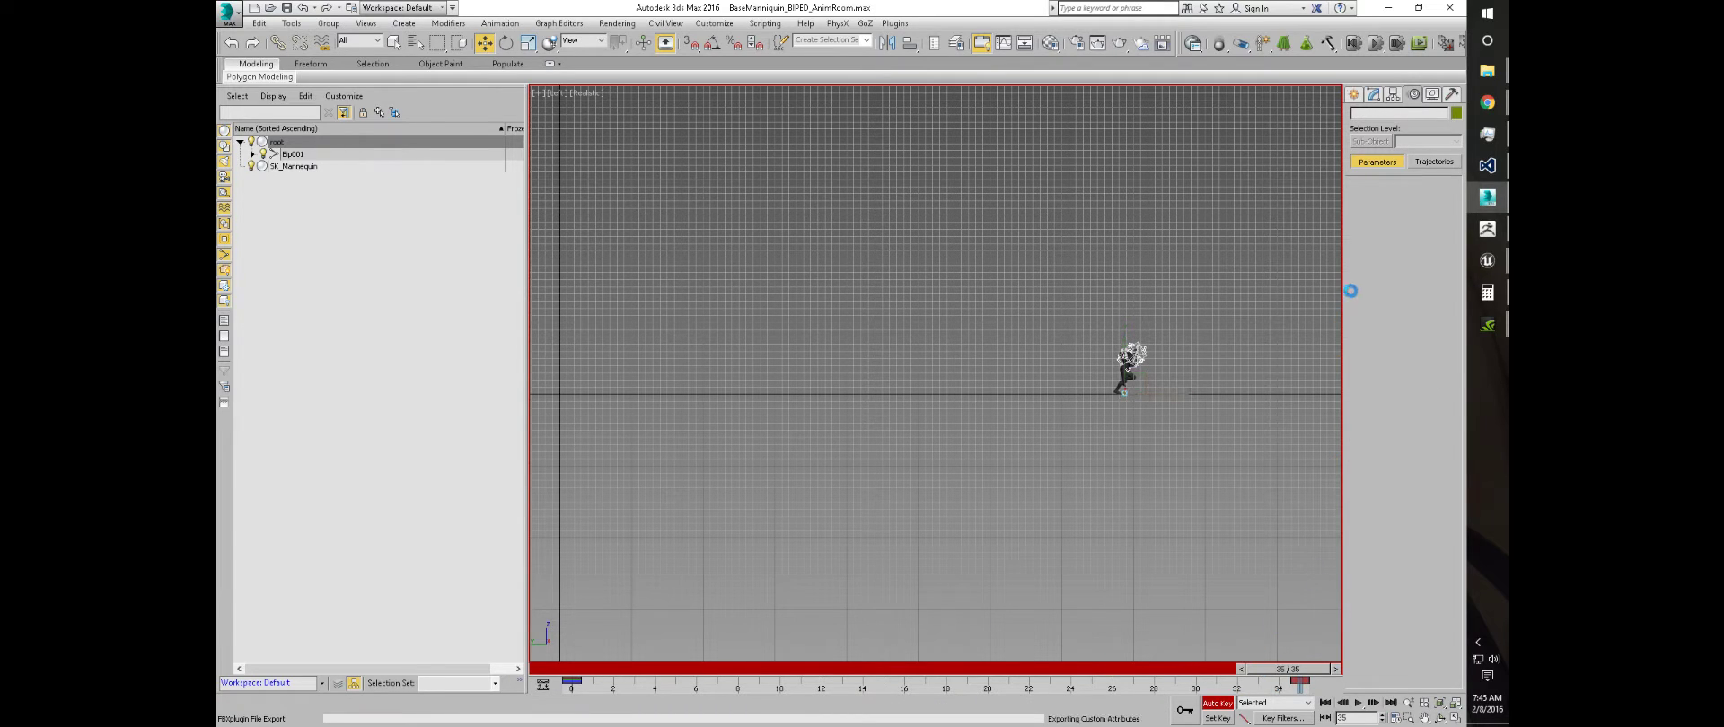
{"action": "mouse_move", "coordinate": [1487, 261]}
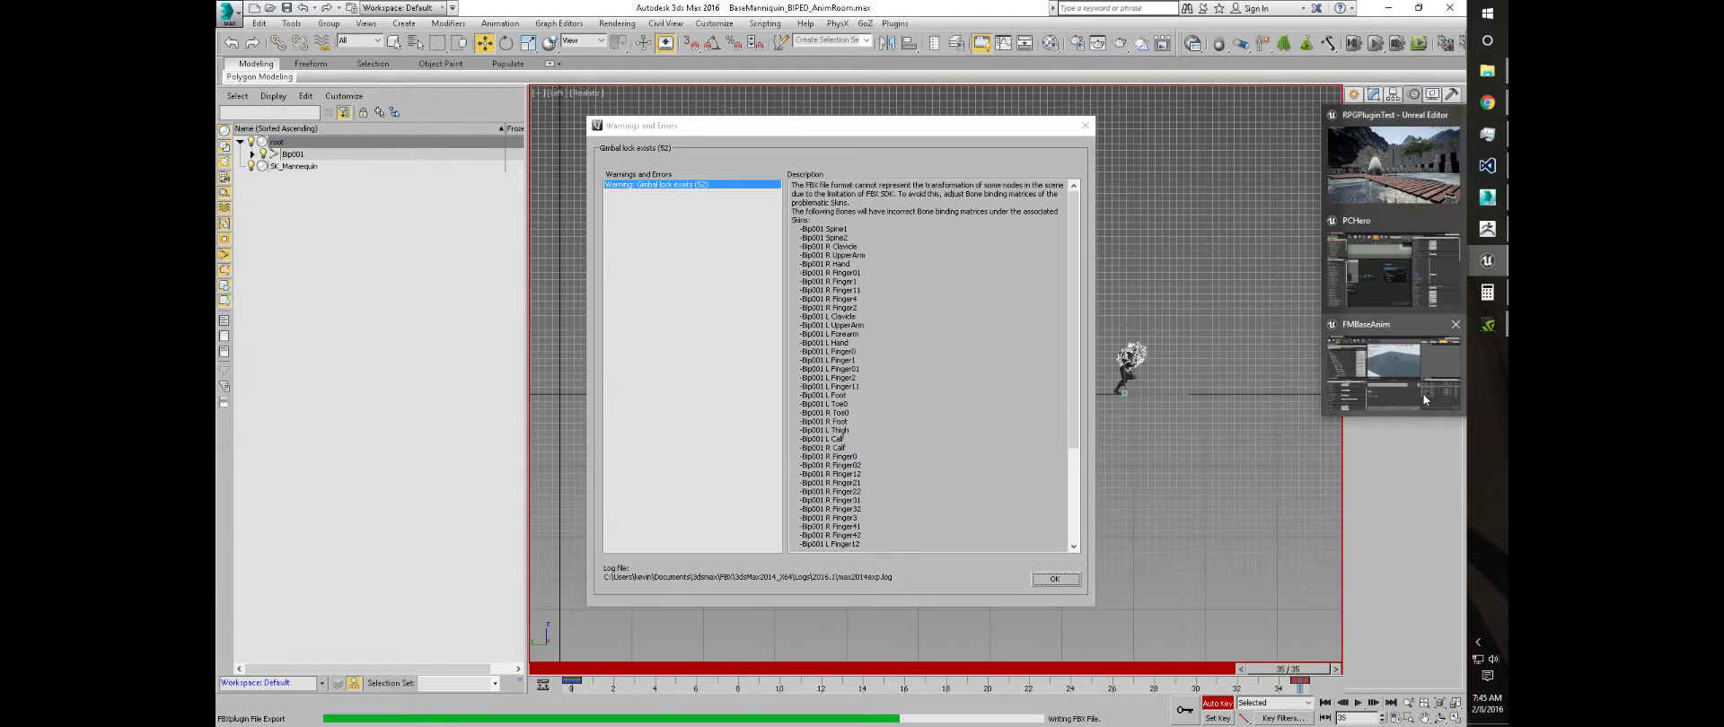
{"action": "left_click", "coordinate": [1056, 579]}
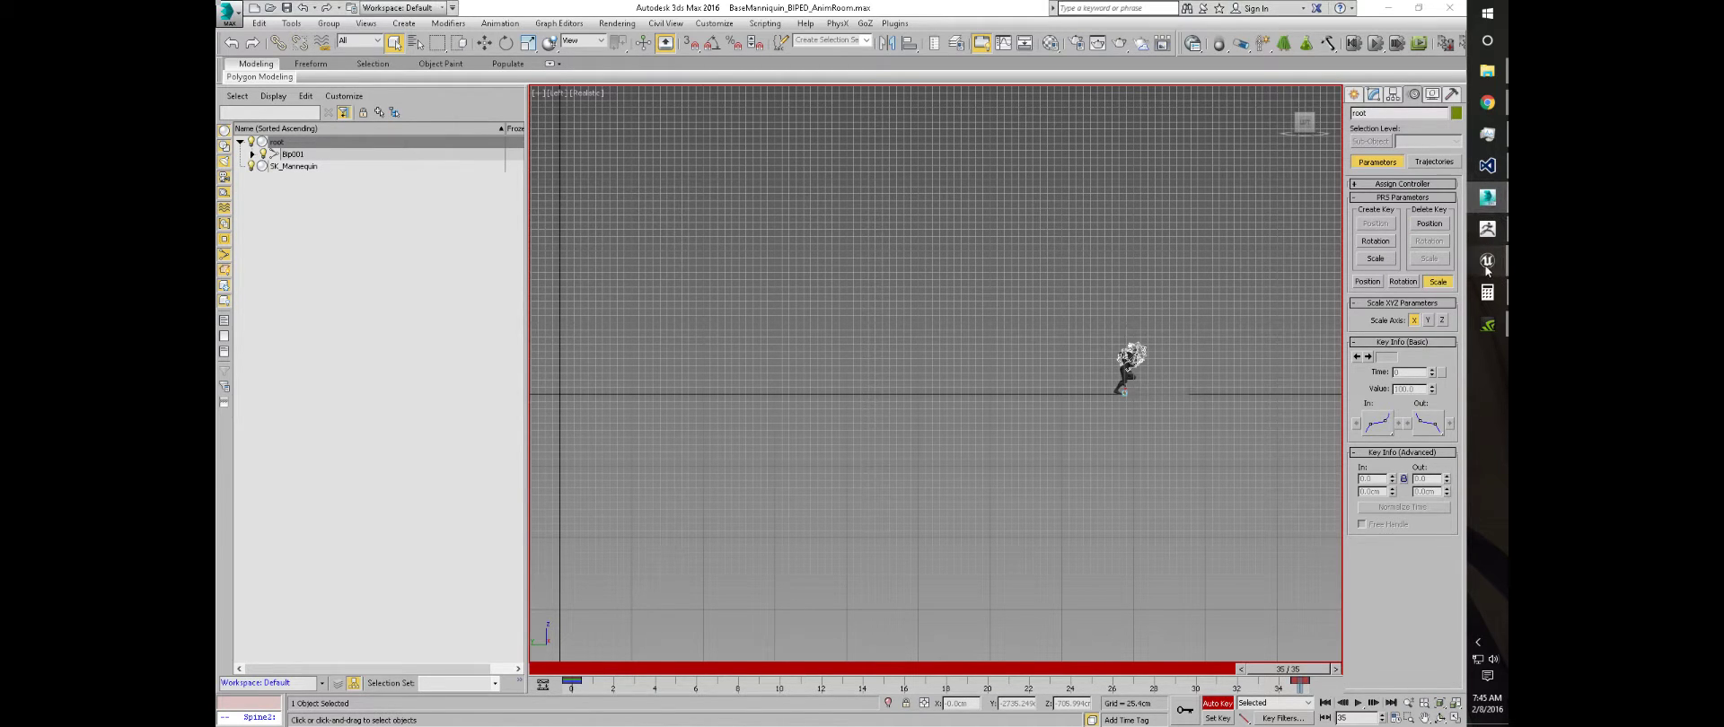
Switch to the Unreal Editor and take the viewport out of full-window display
{"action": "key", "text": "alt+Tab"}
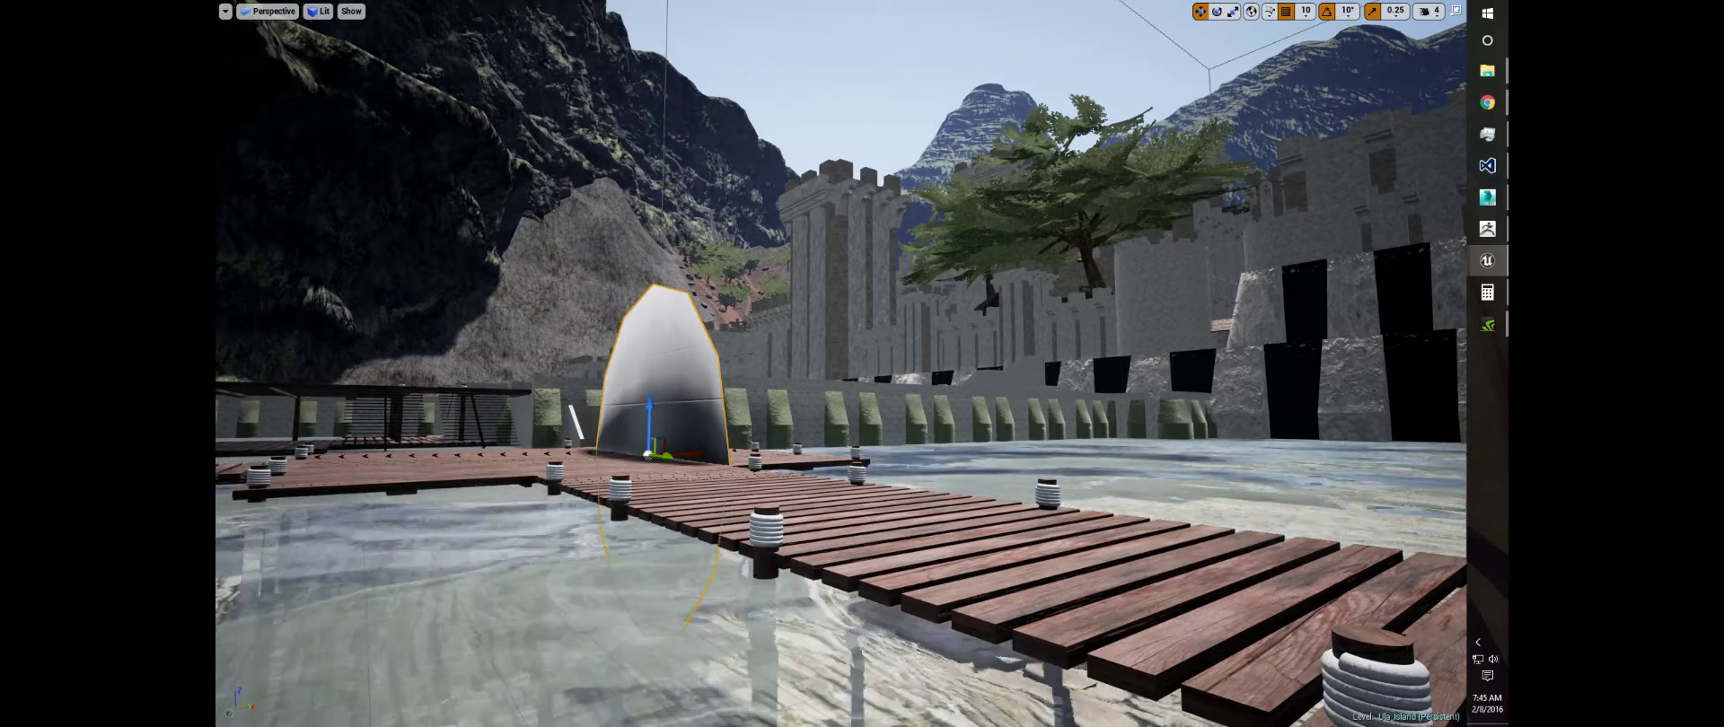
{"action": "left_click", "coordinate": [796, 287]}
{"action": "key", "text": "F11"}
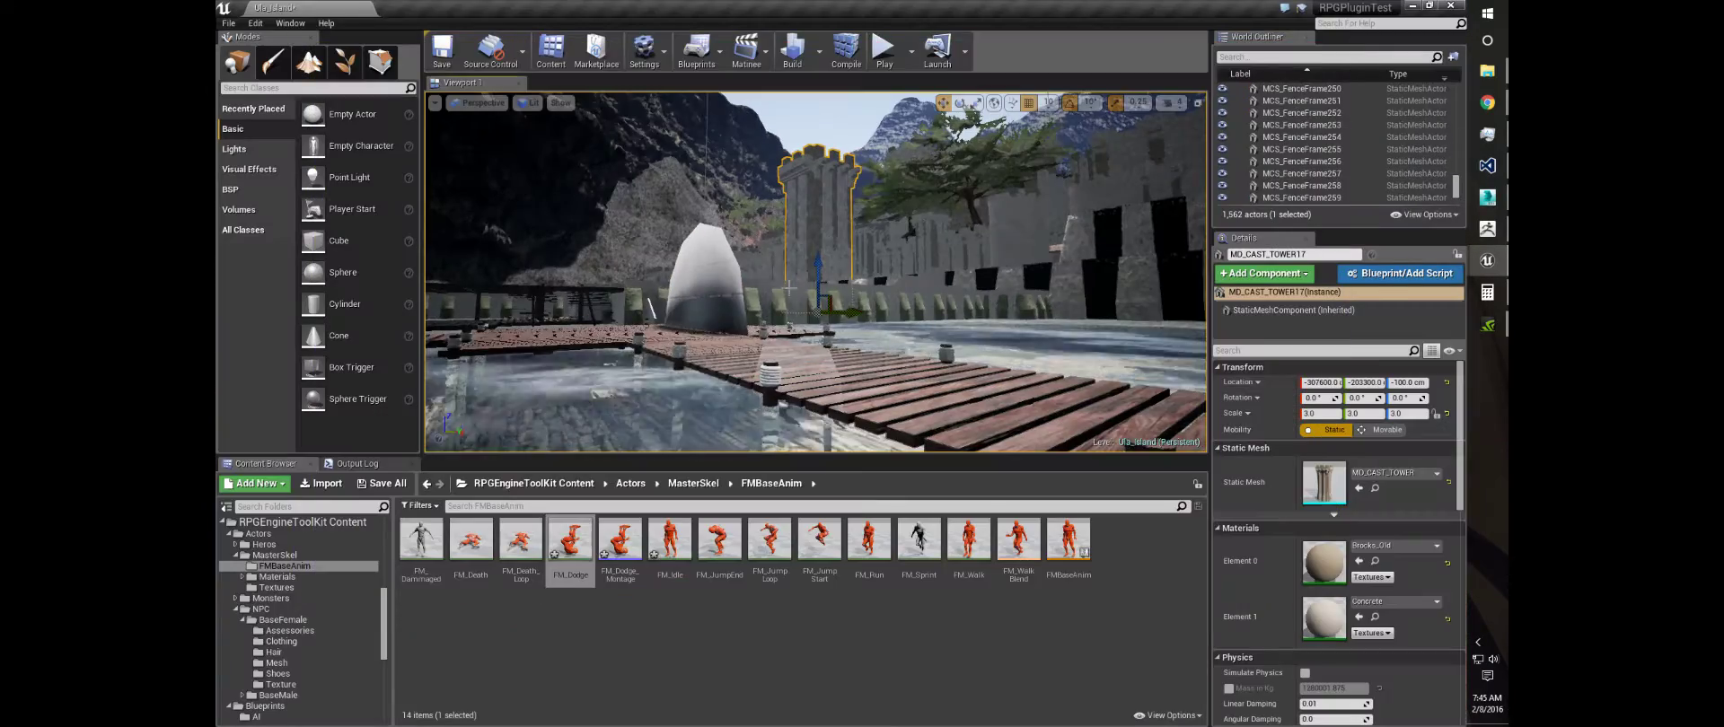
Import FM_Dodge.FBX into FMBaseAnim over the existing asset, using BaseMannequin_Skeleton with mesh import disabled
{"action": "left_click", "coordinate": [321, 484]}
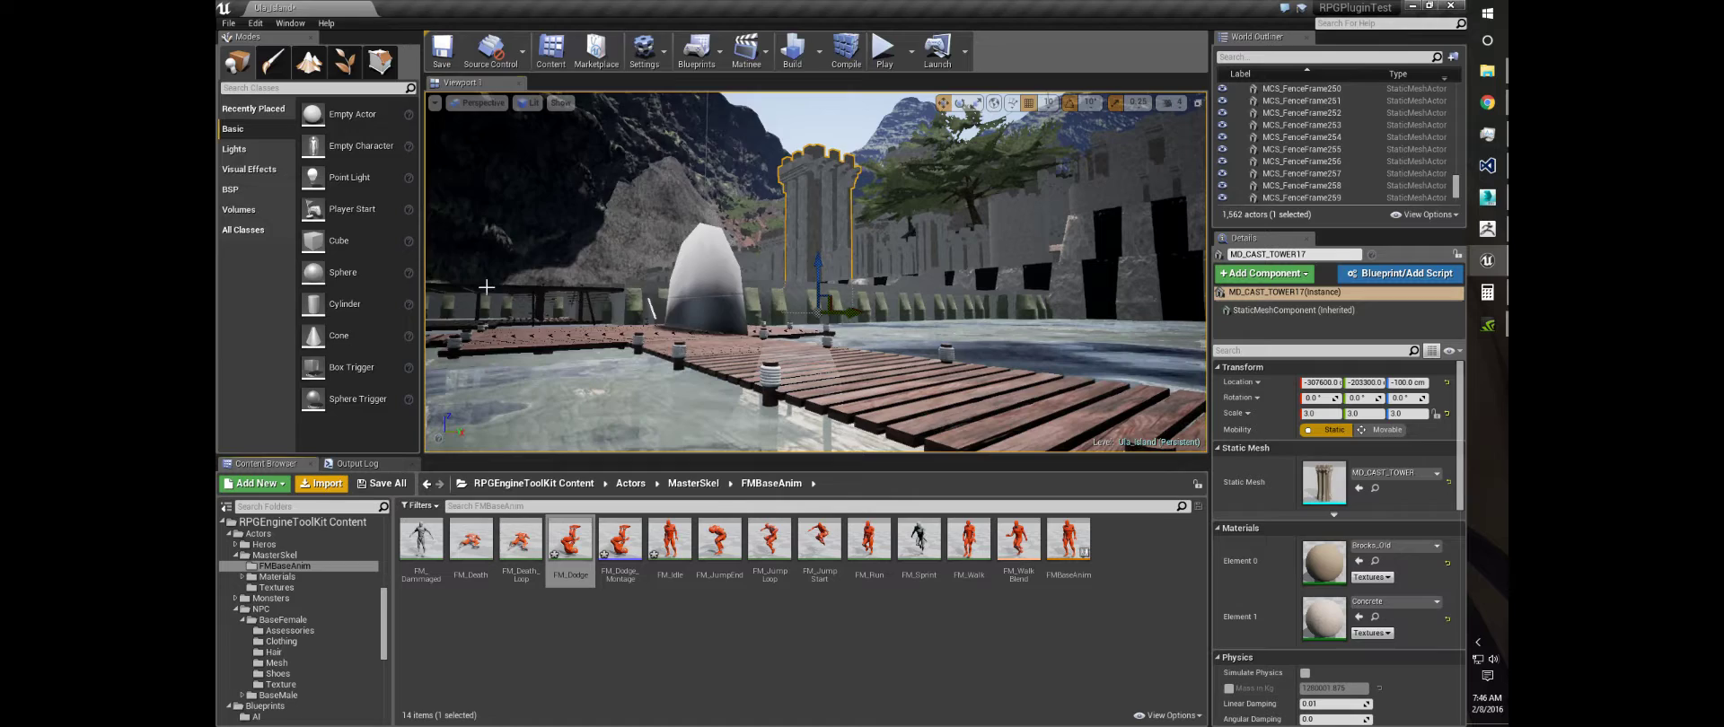
{"action": "double_click", "coordinate": [393, 164]}
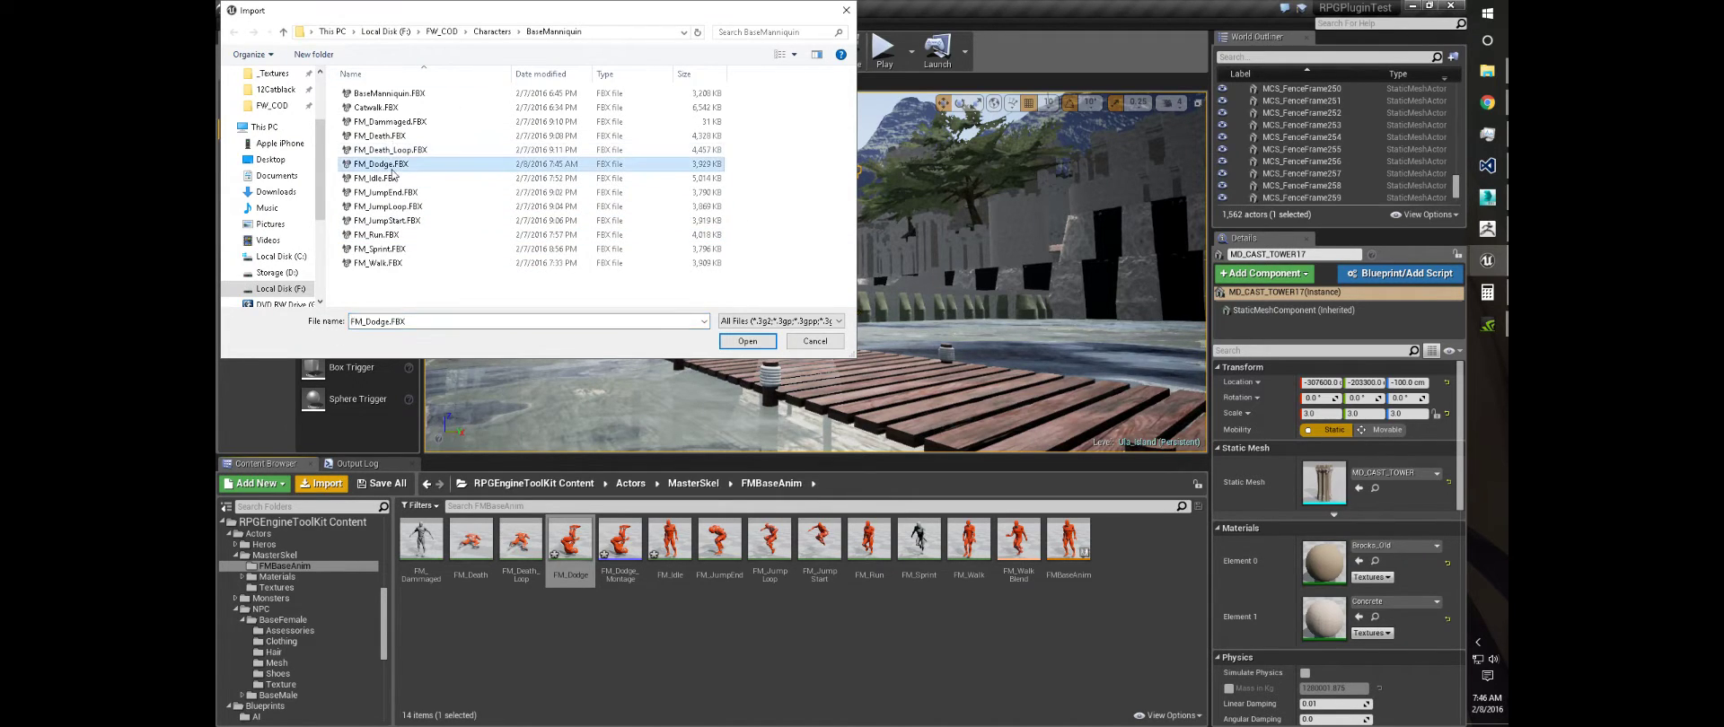
{"action": "left_click", "coordinate": [941, 418]}
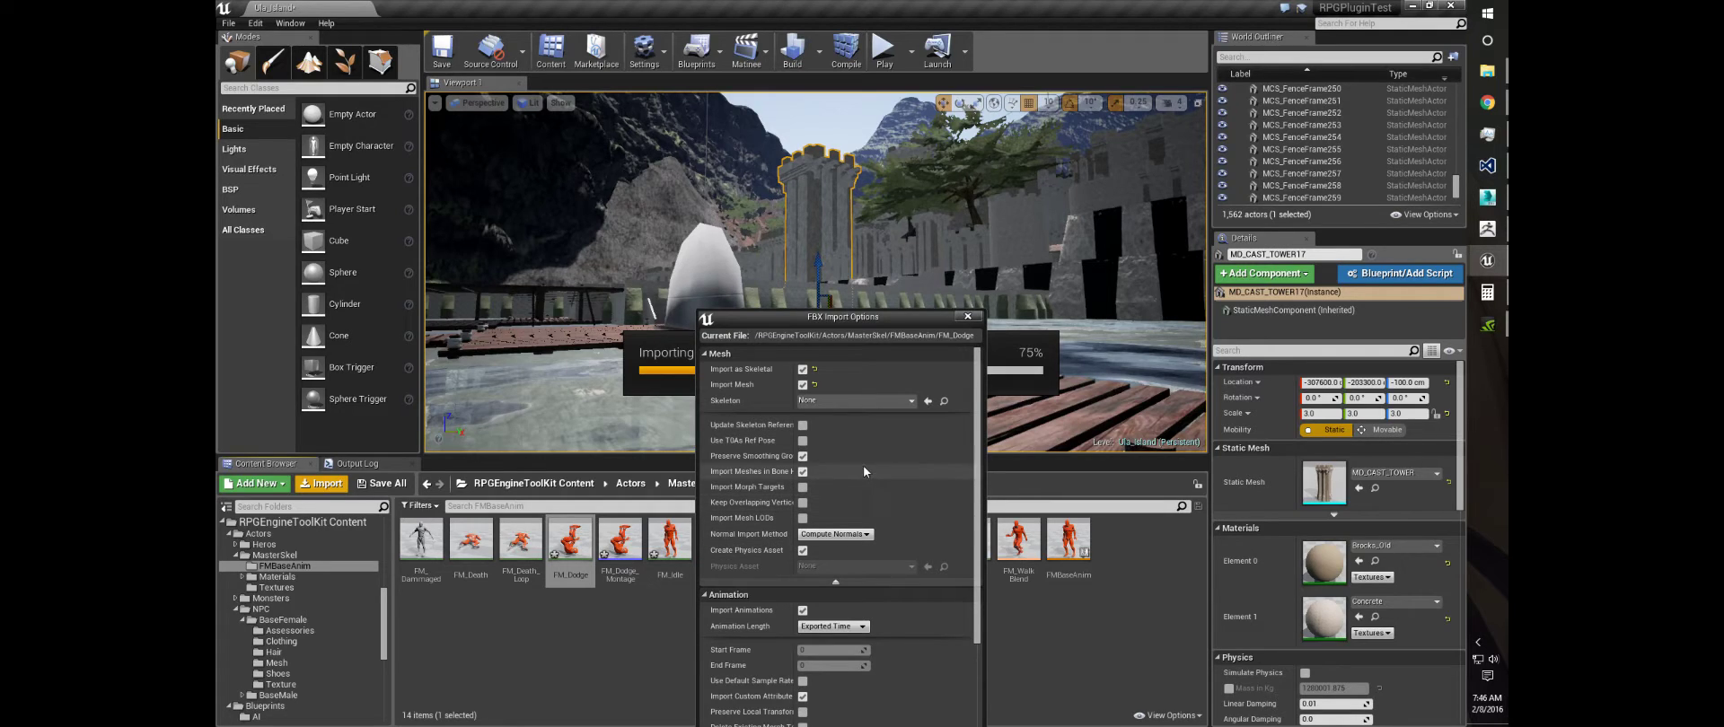
{"action": "left_click", "coordinate": [858, 401]}
{"action": "left_click", "coordinate": [890, 505]}
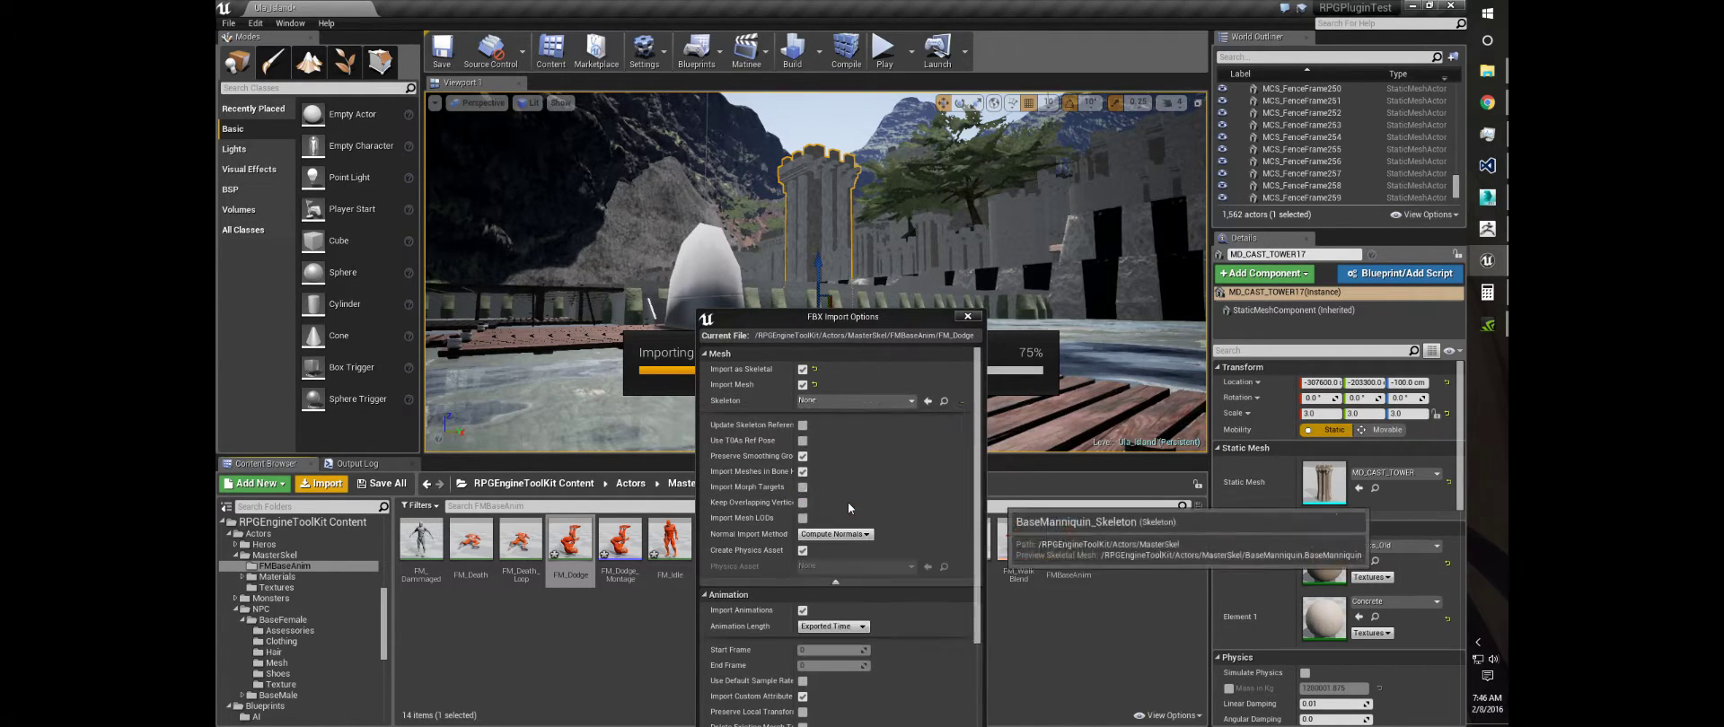
{"action": "left_click", "coordinate": [802, 384]}
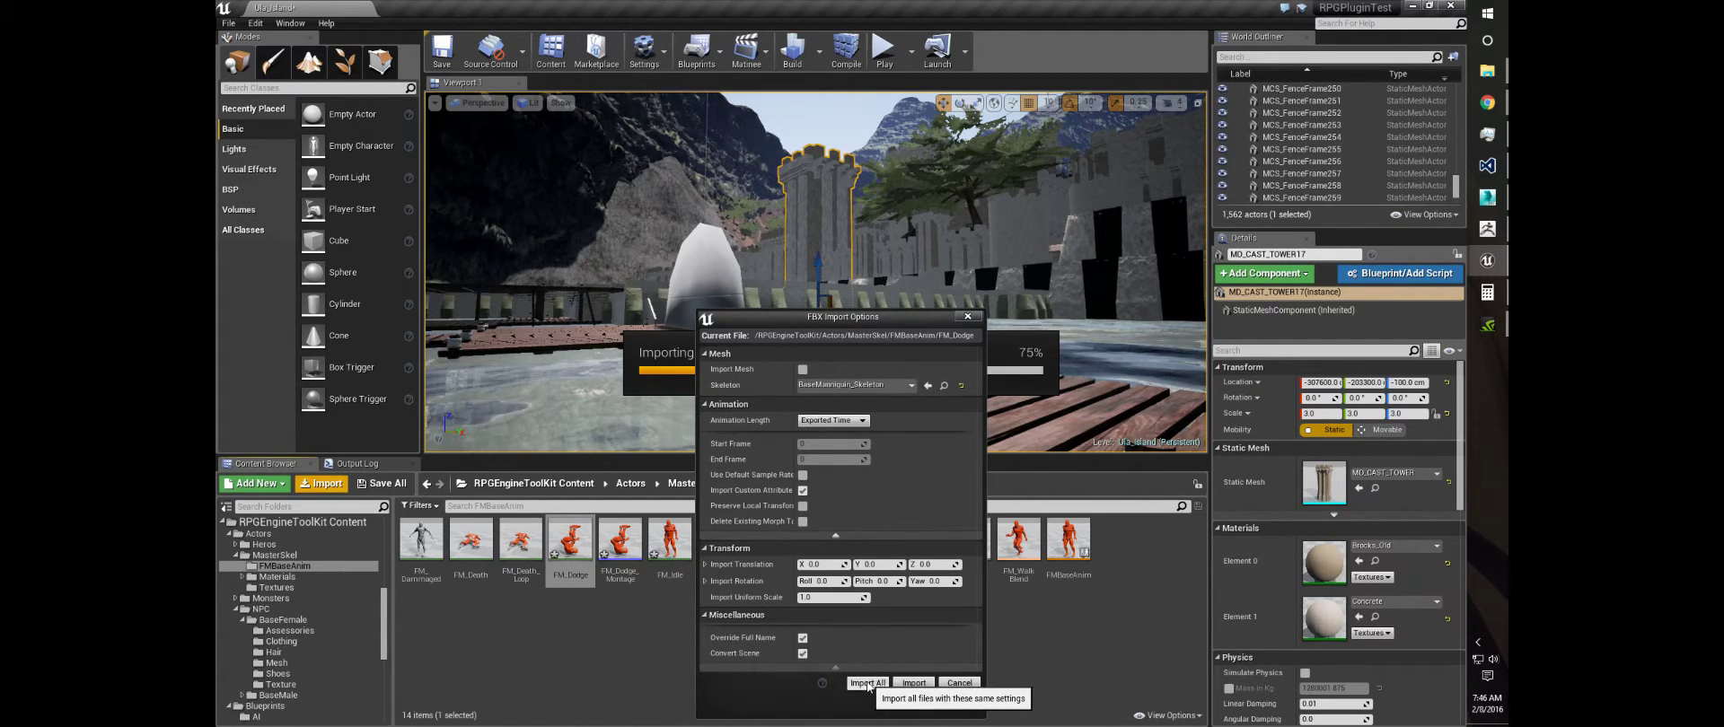
{"action": "left_click", "coordinate": [868, 684]}
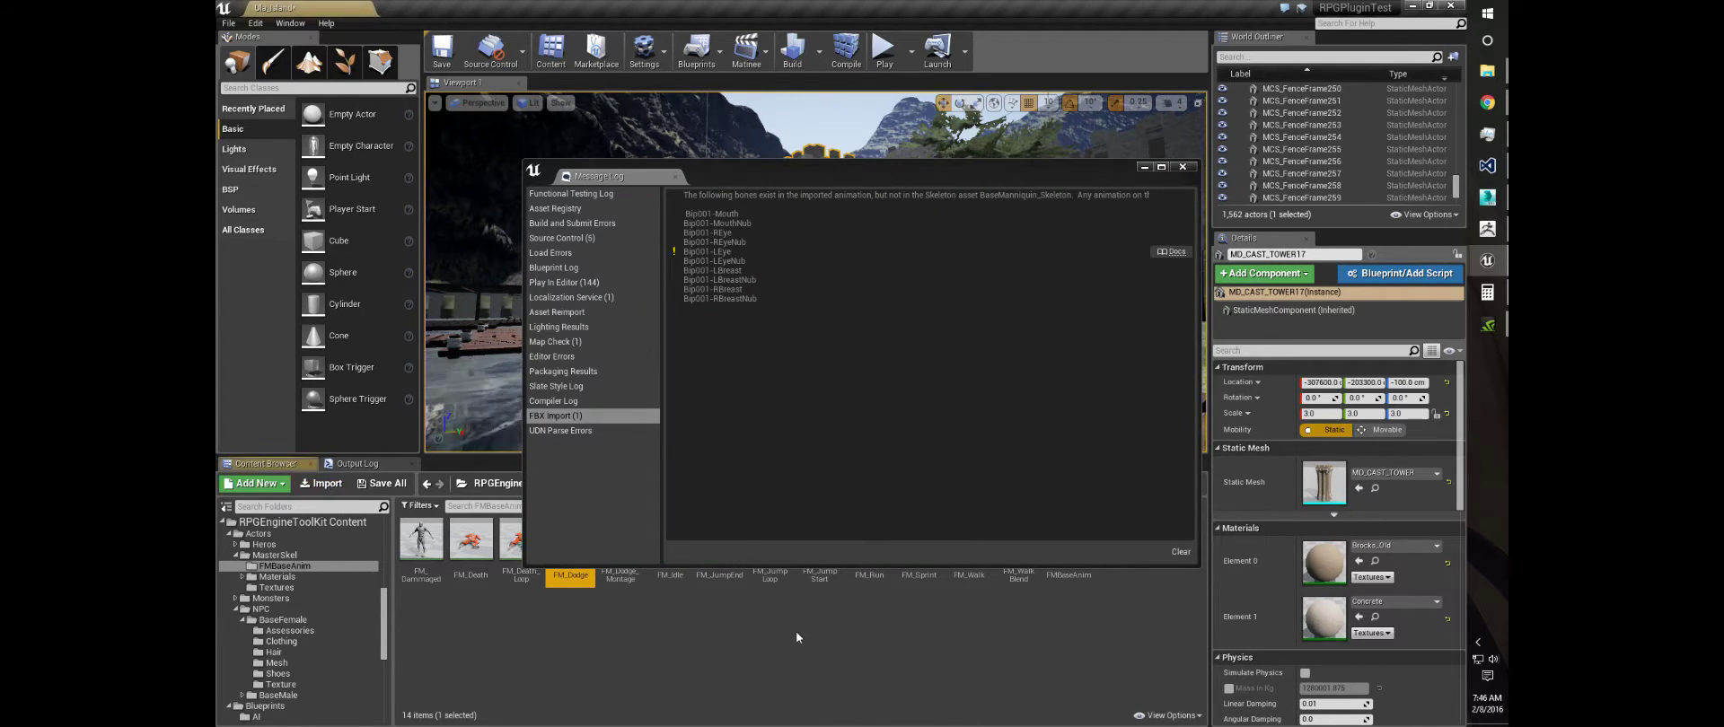
{"action": "left_click", "coordinate": [1182, 167]}
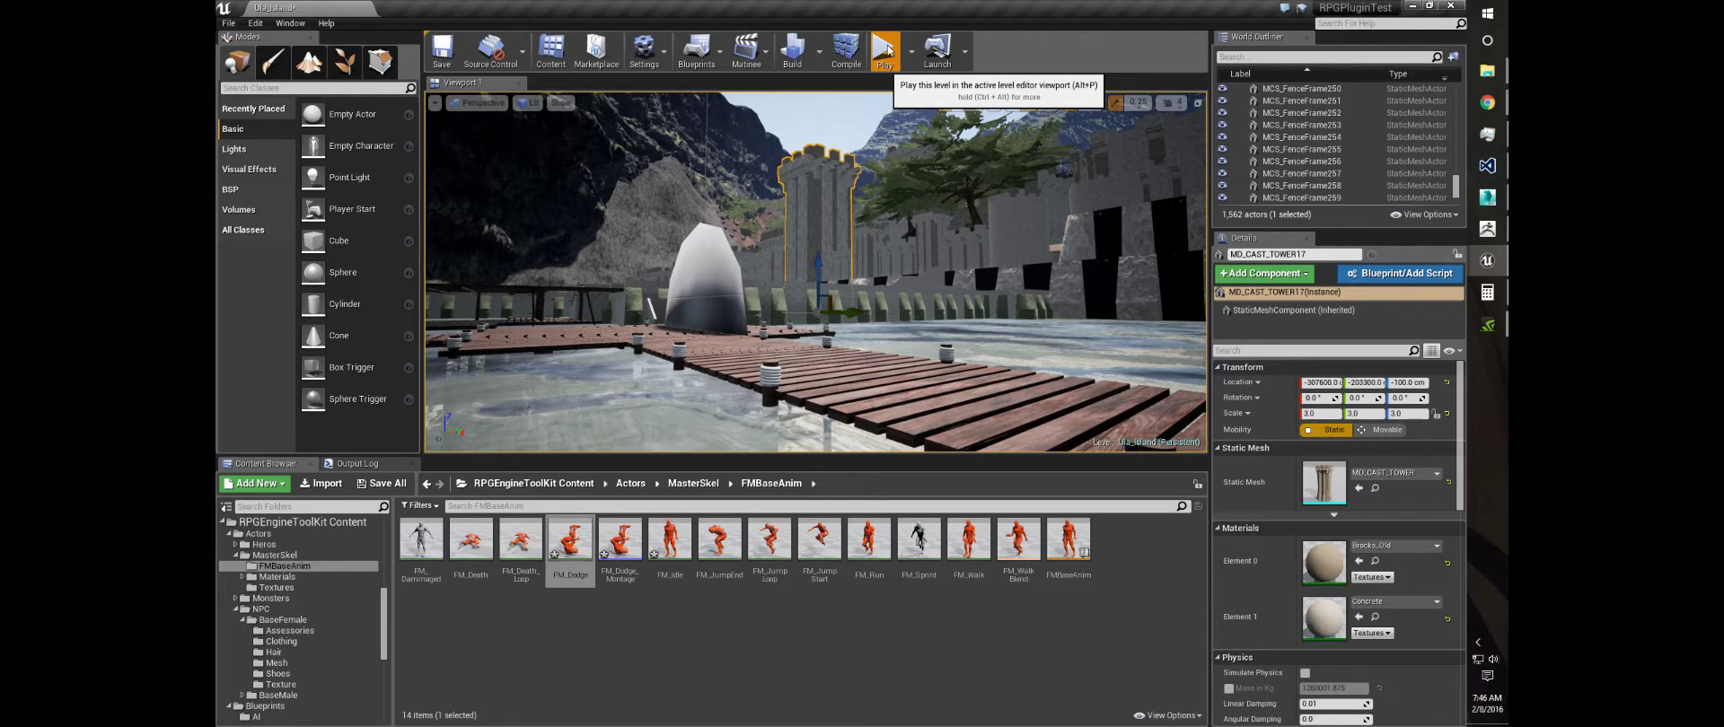
Playtest the dodge roll in the editor by moving the character around the wooden dock in different directions, and end the session
{"action": "left_click", "coordinate": [889, 50]}
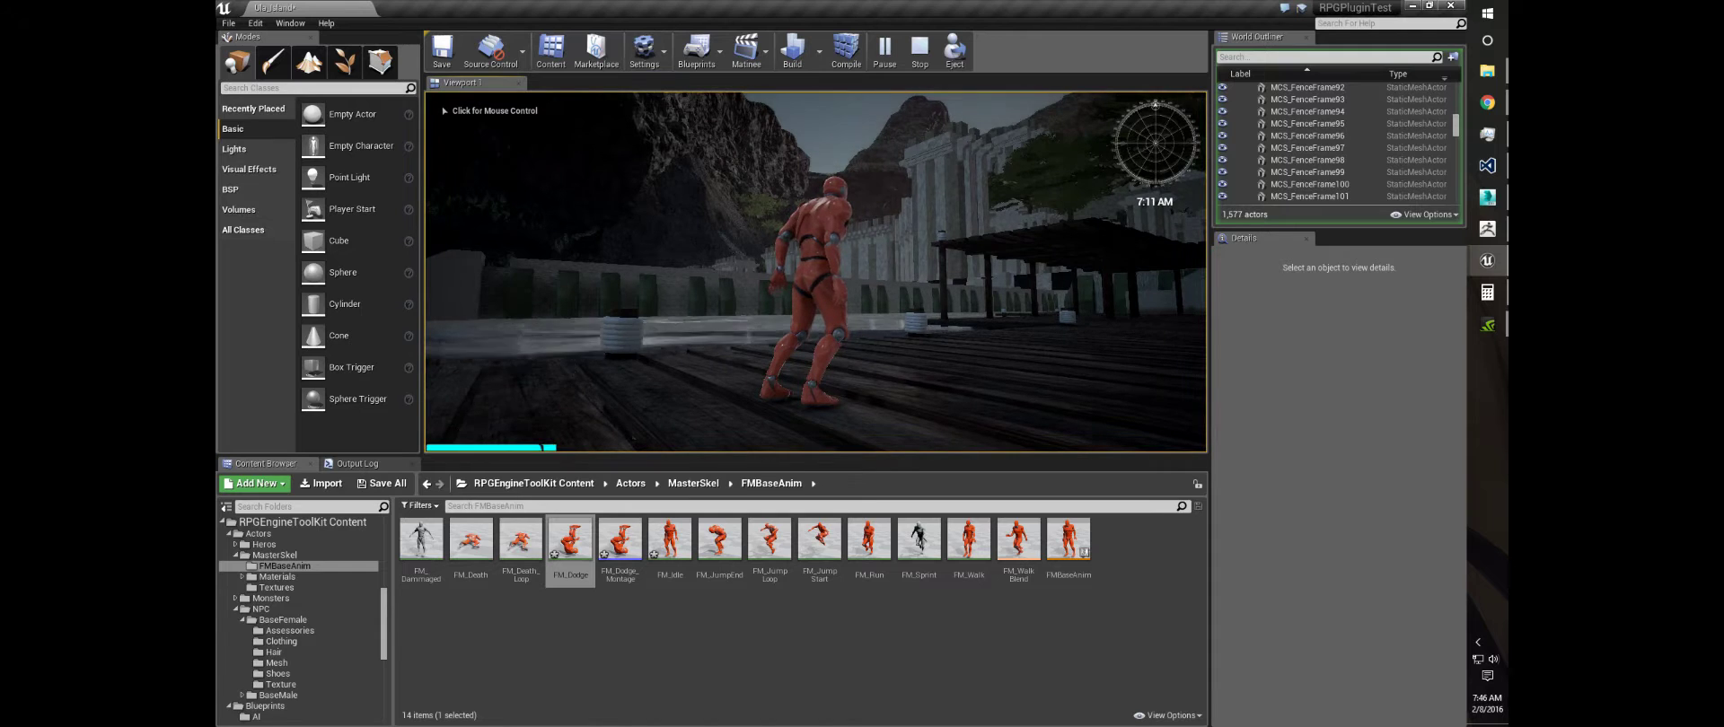
{"action": "key", "text": "w"}
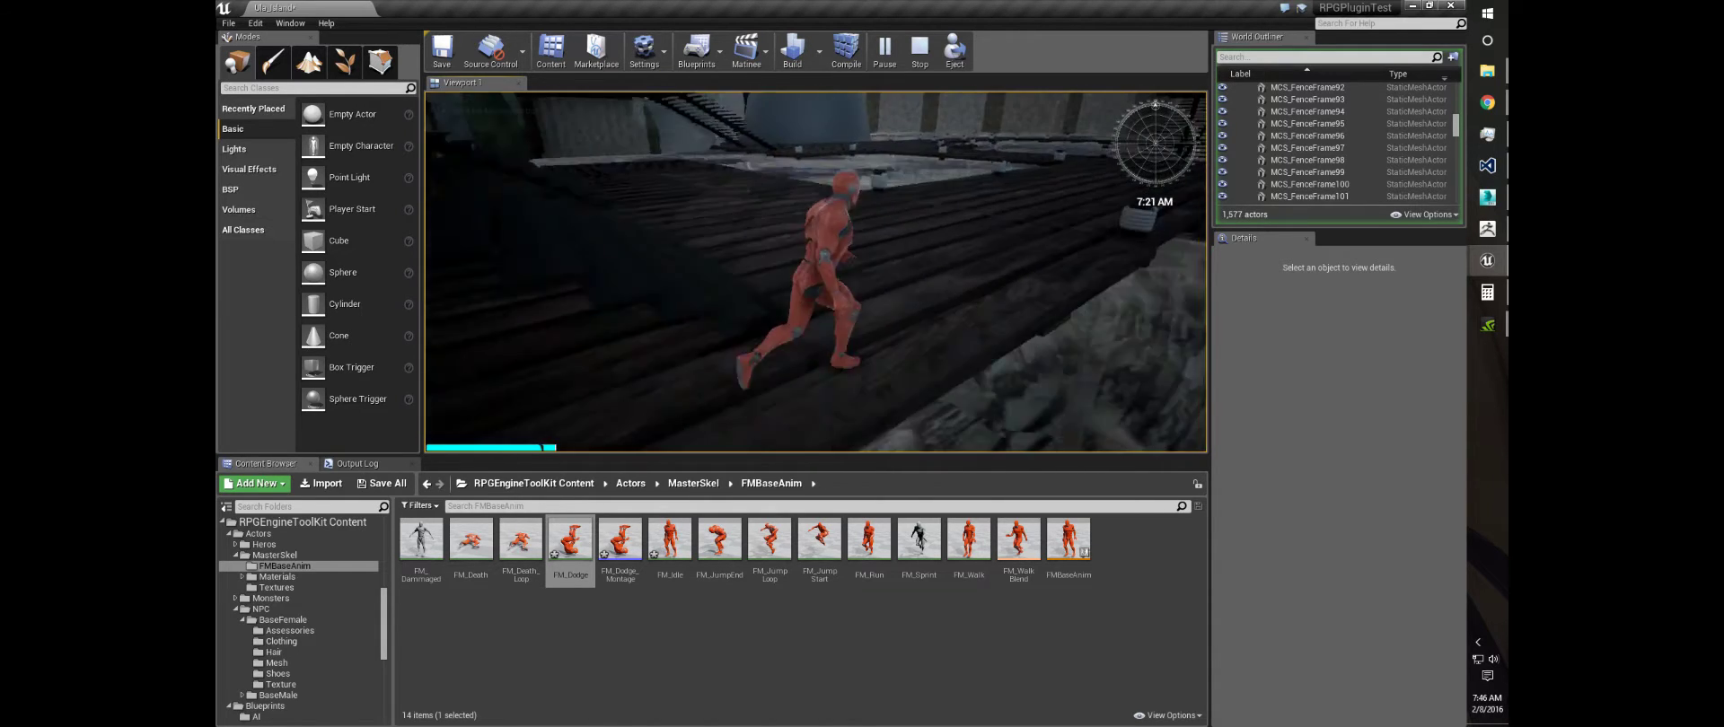
{"action": "key", "text": "w"}
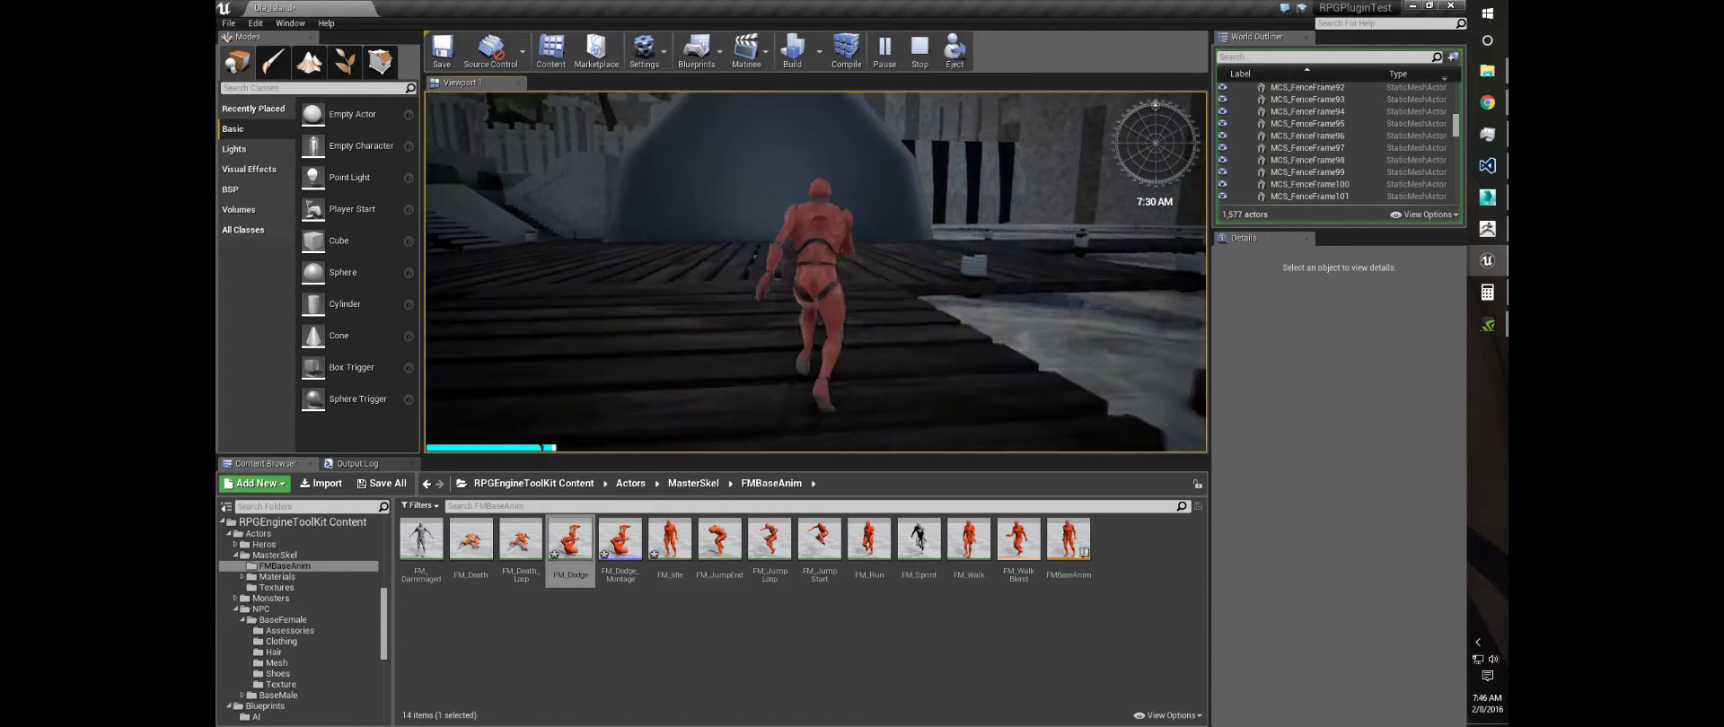
{"action": "key", "text": "a"}
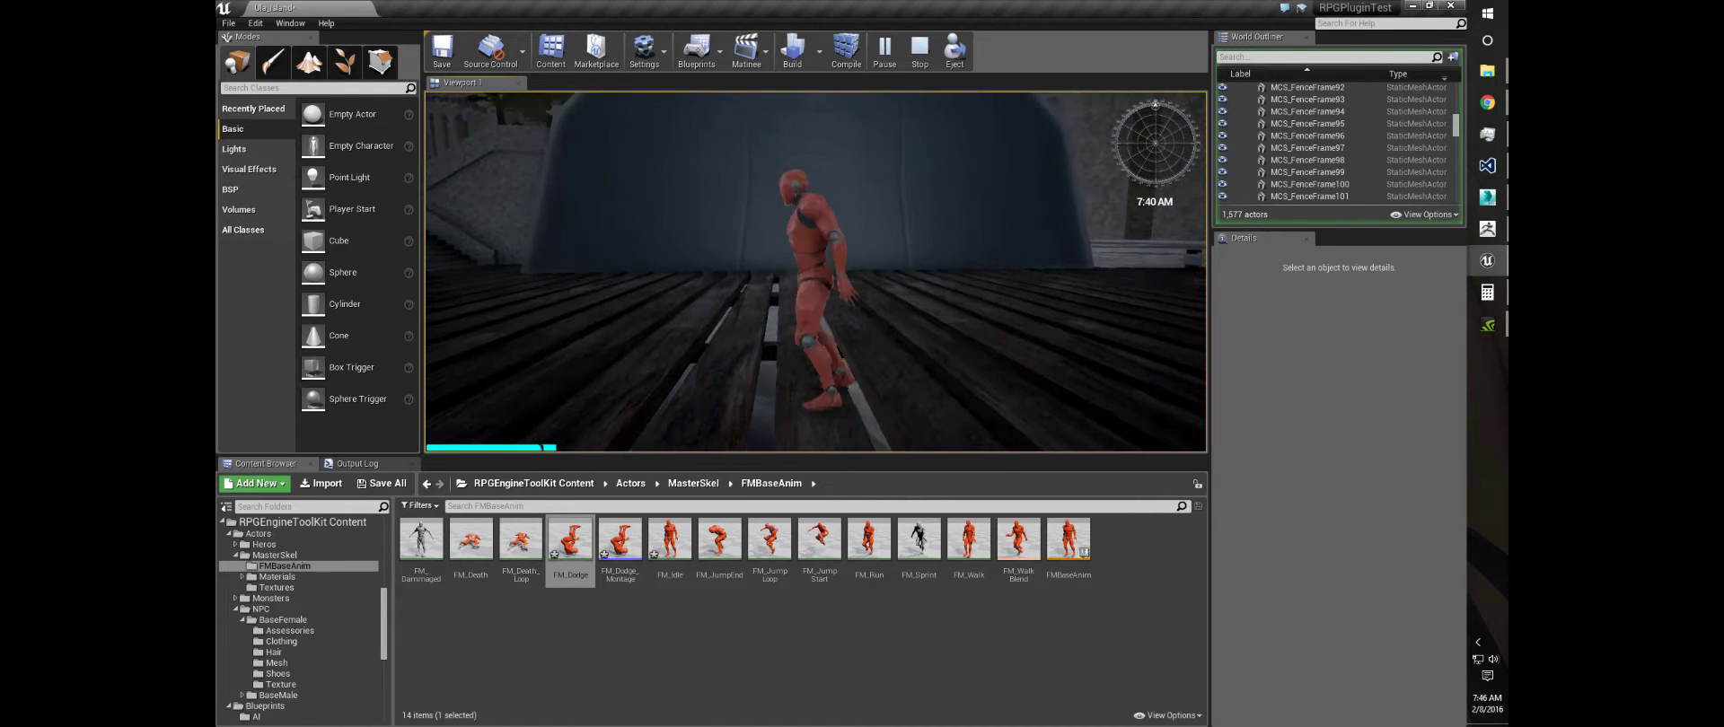
{"action": "key", "text": "a"}
{"action": "key", "text": "d"}
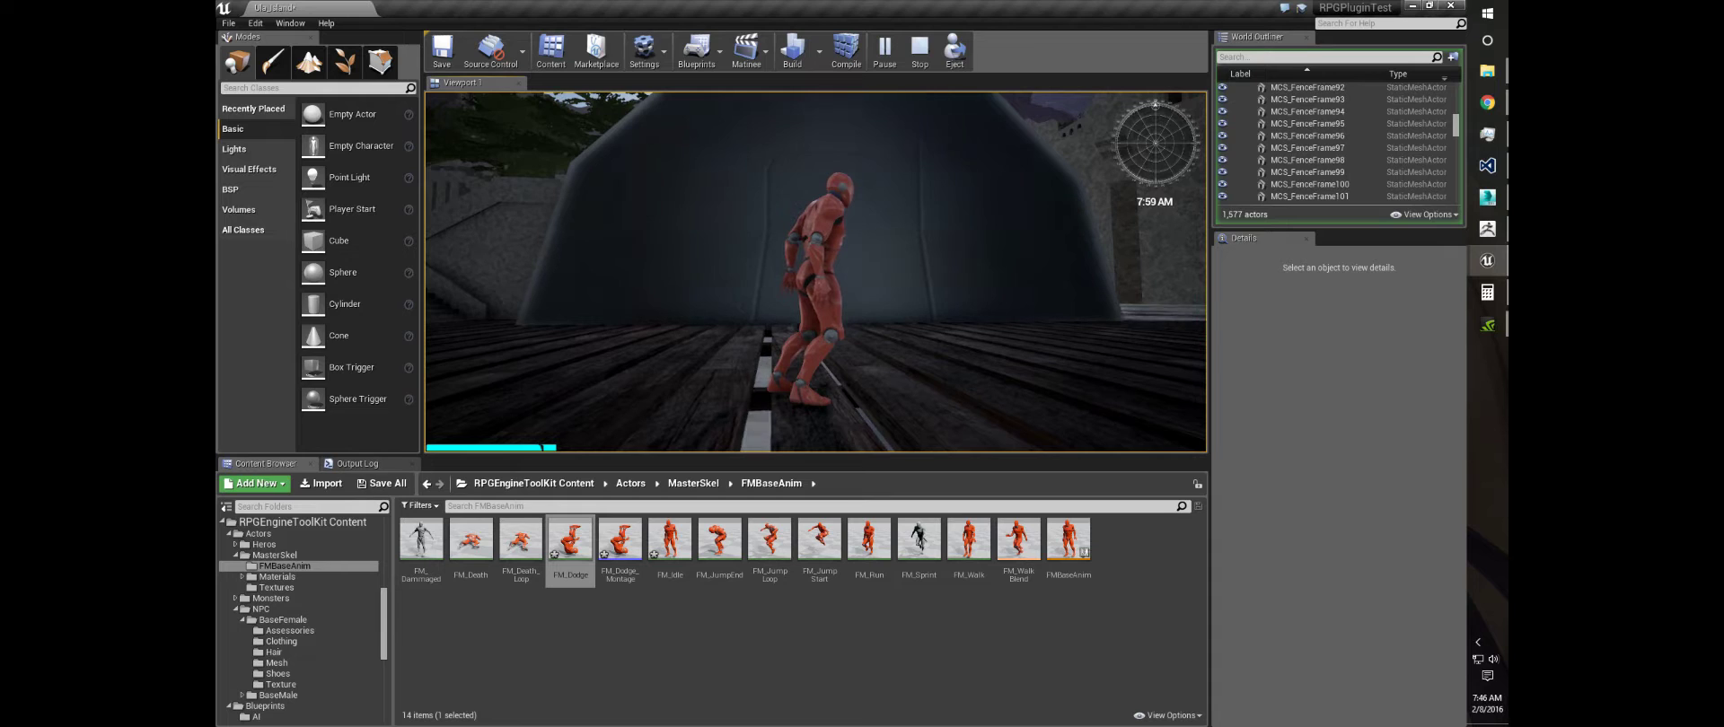
{"action": "key", "text": "a"}
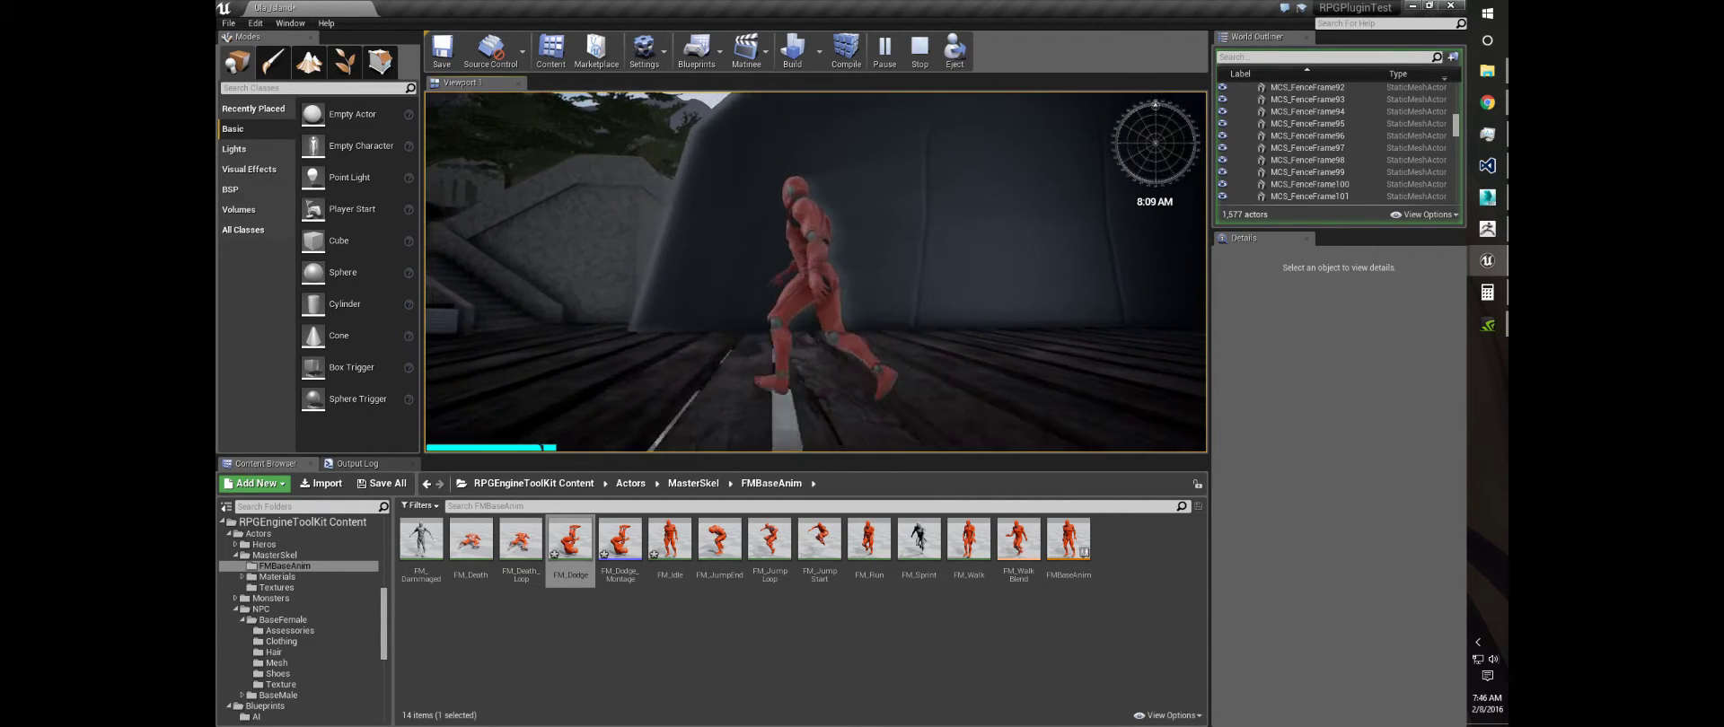
{"action": "key", "text": "w"}
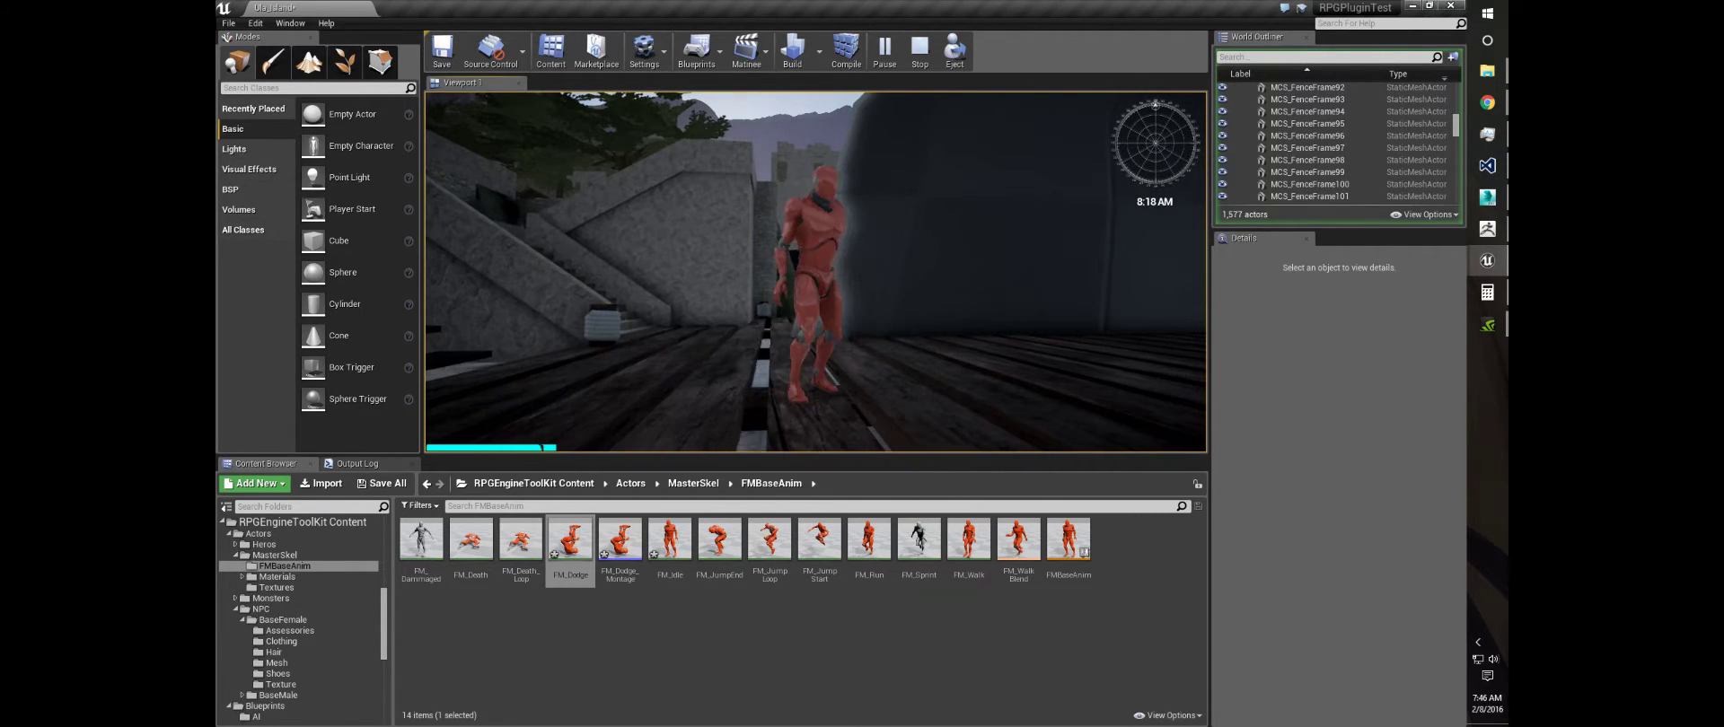
{"action": "key", "text": "d"}
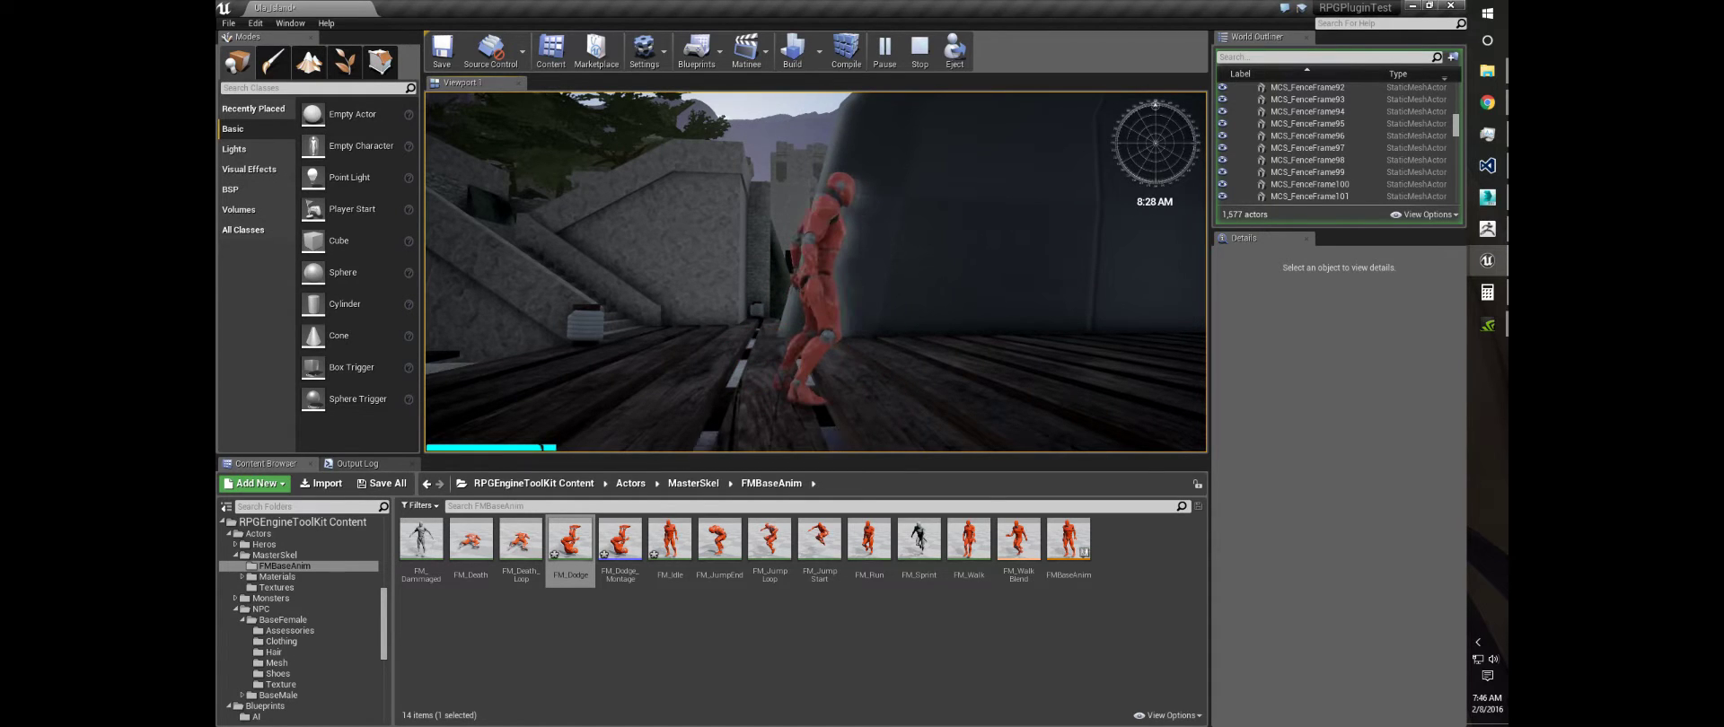
{"action": "key", "text": "space"}
{"action": "key", "text": "space"}
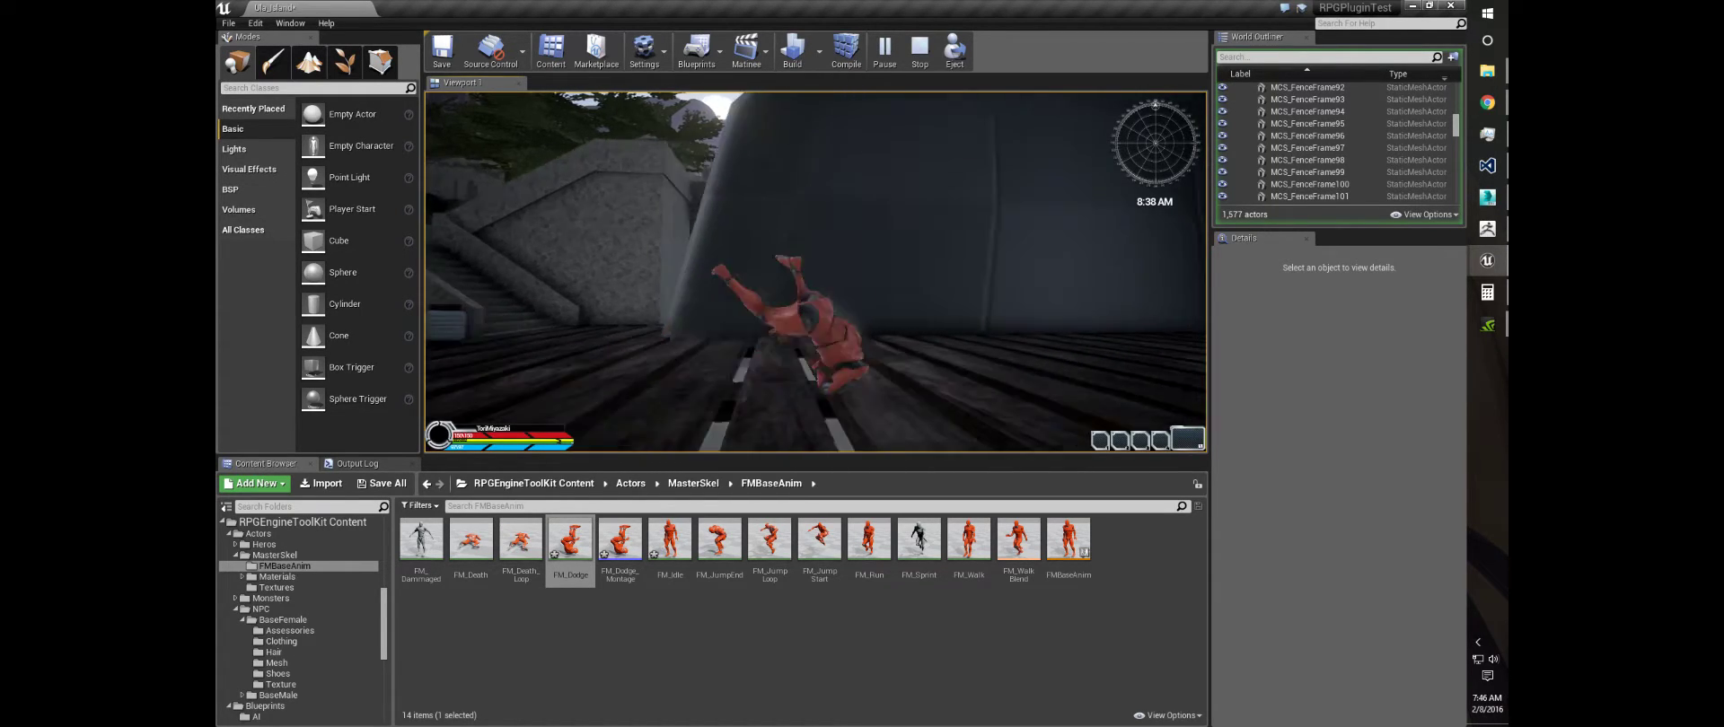
{"action": "key", "text": "d"}
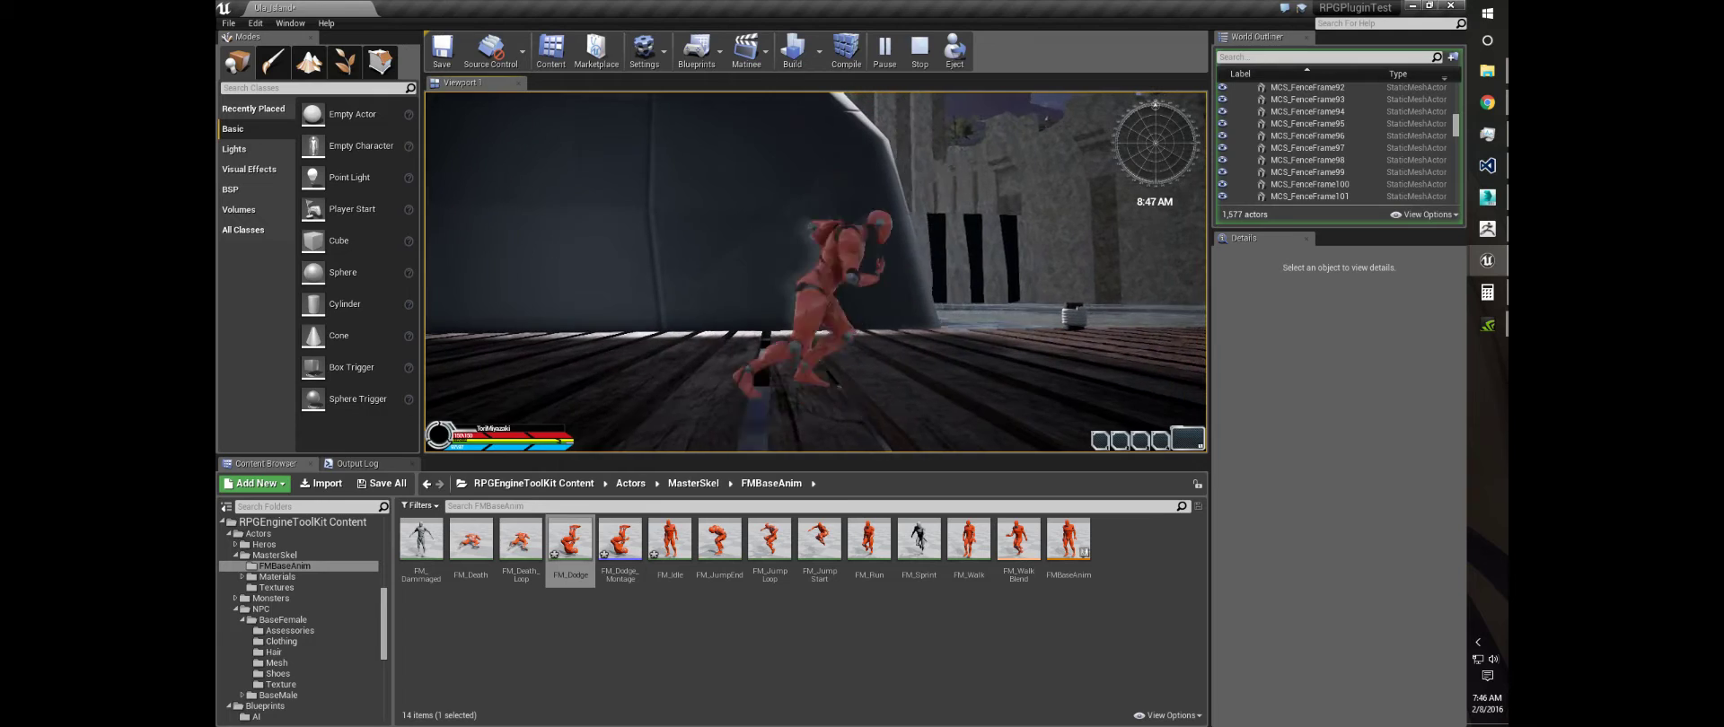
{"action": "key", "text": "space"}
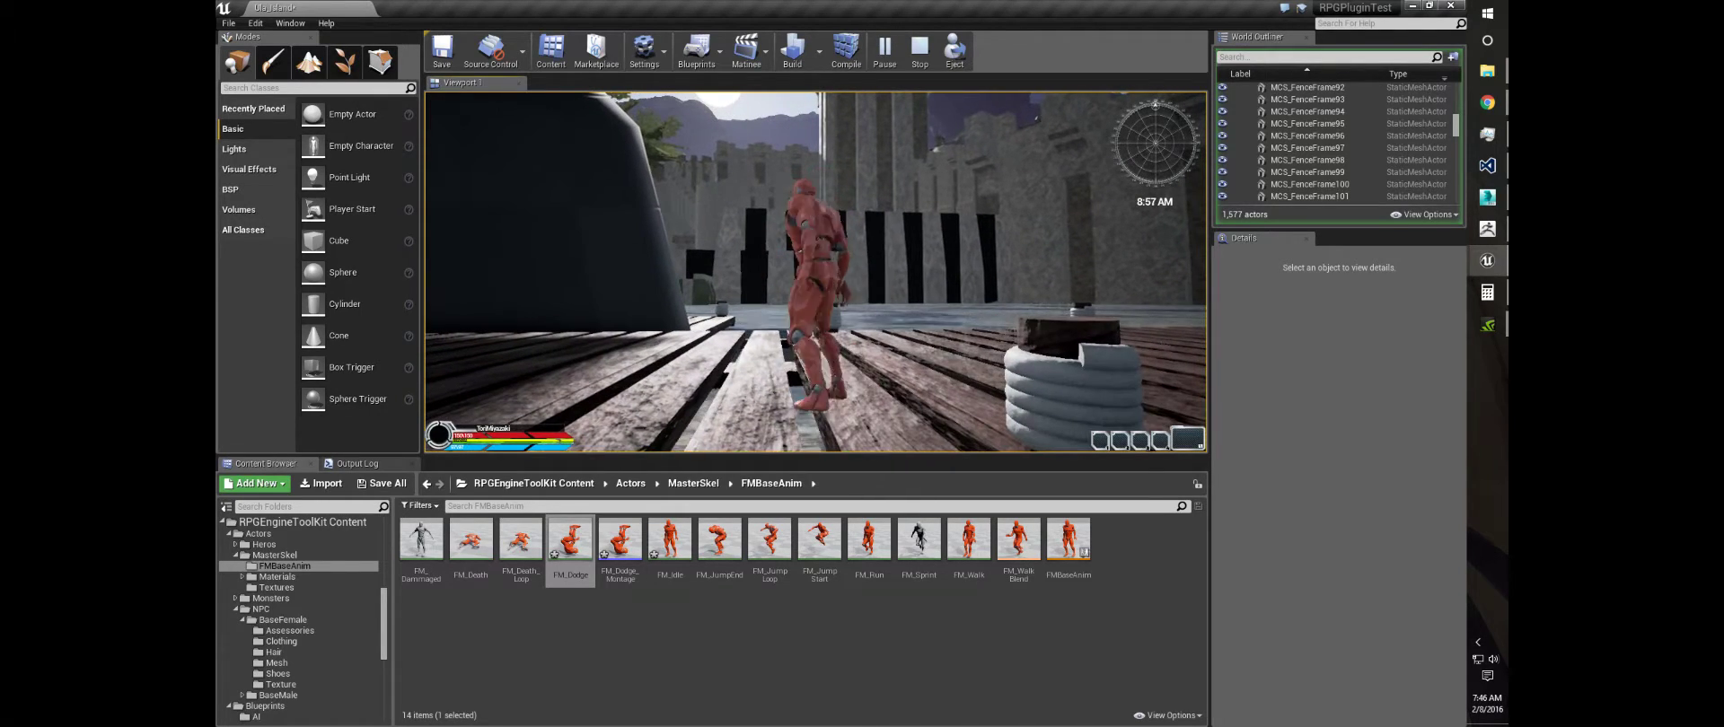
{"action": "key", "text": "a"}
{"action": "key", "text": "a"}
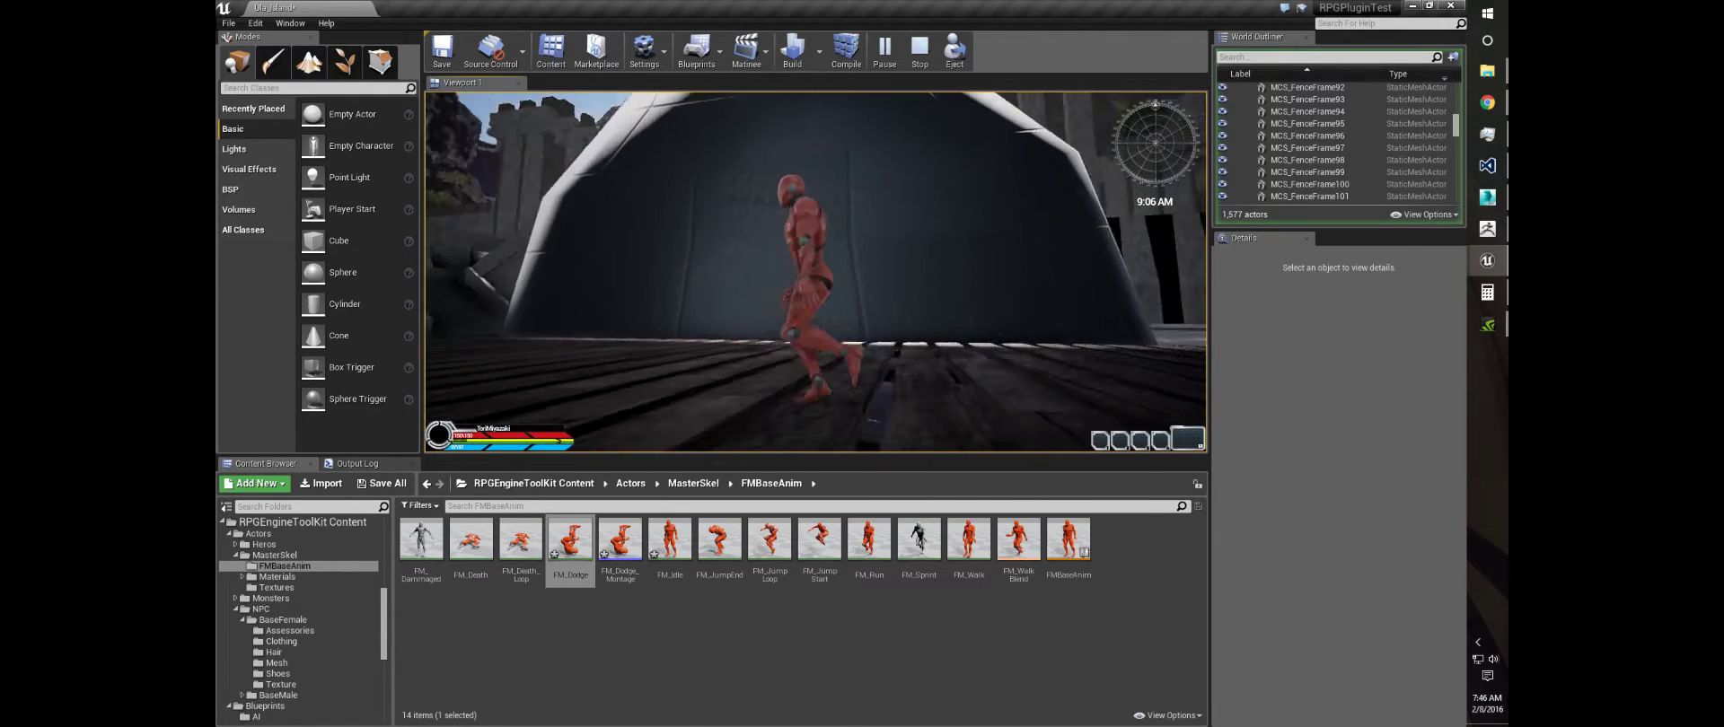
{"action": "key", "text": "a"}
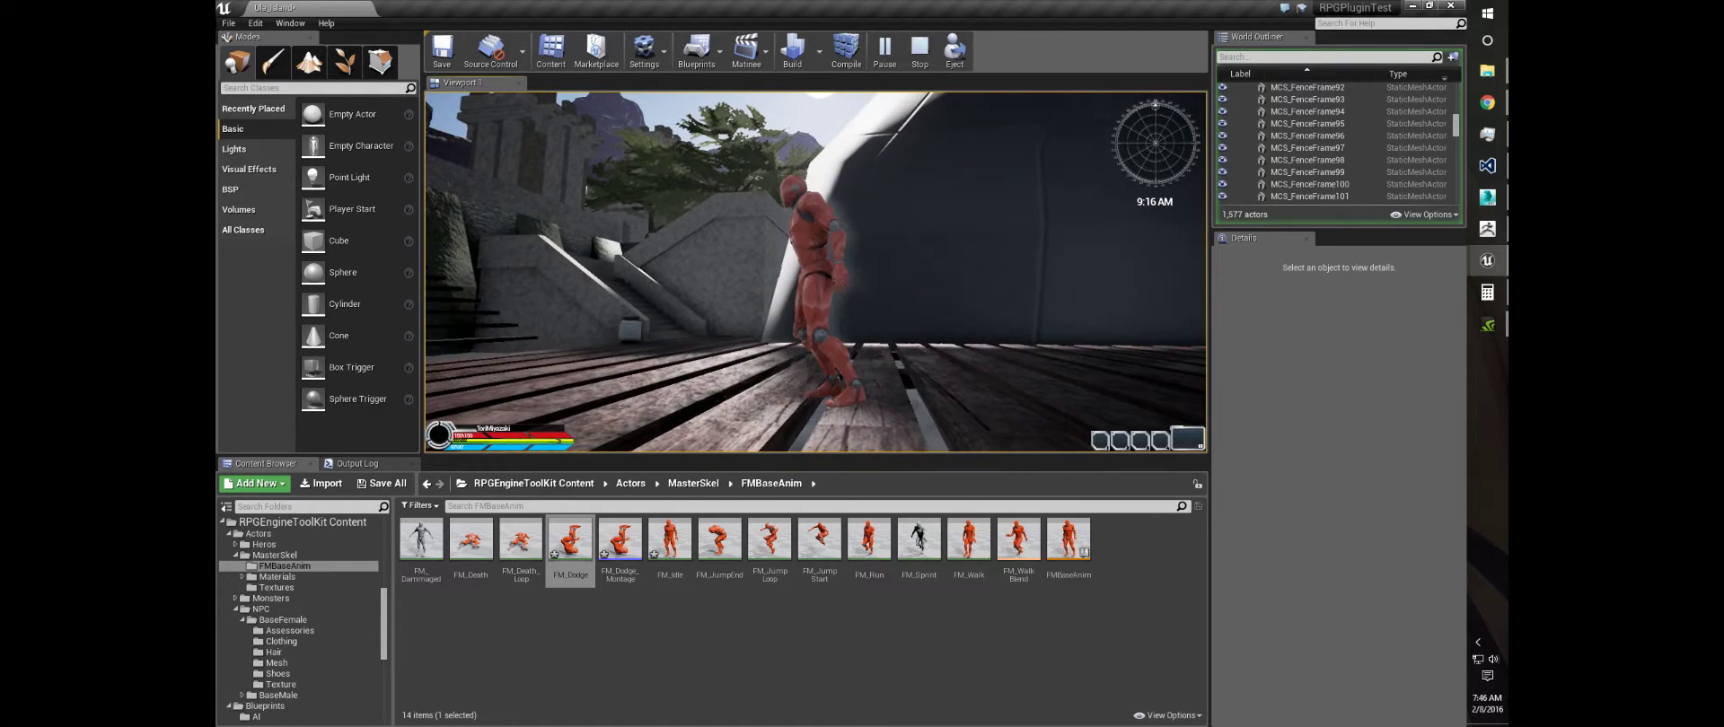
{"action": "key", "text": "s"}
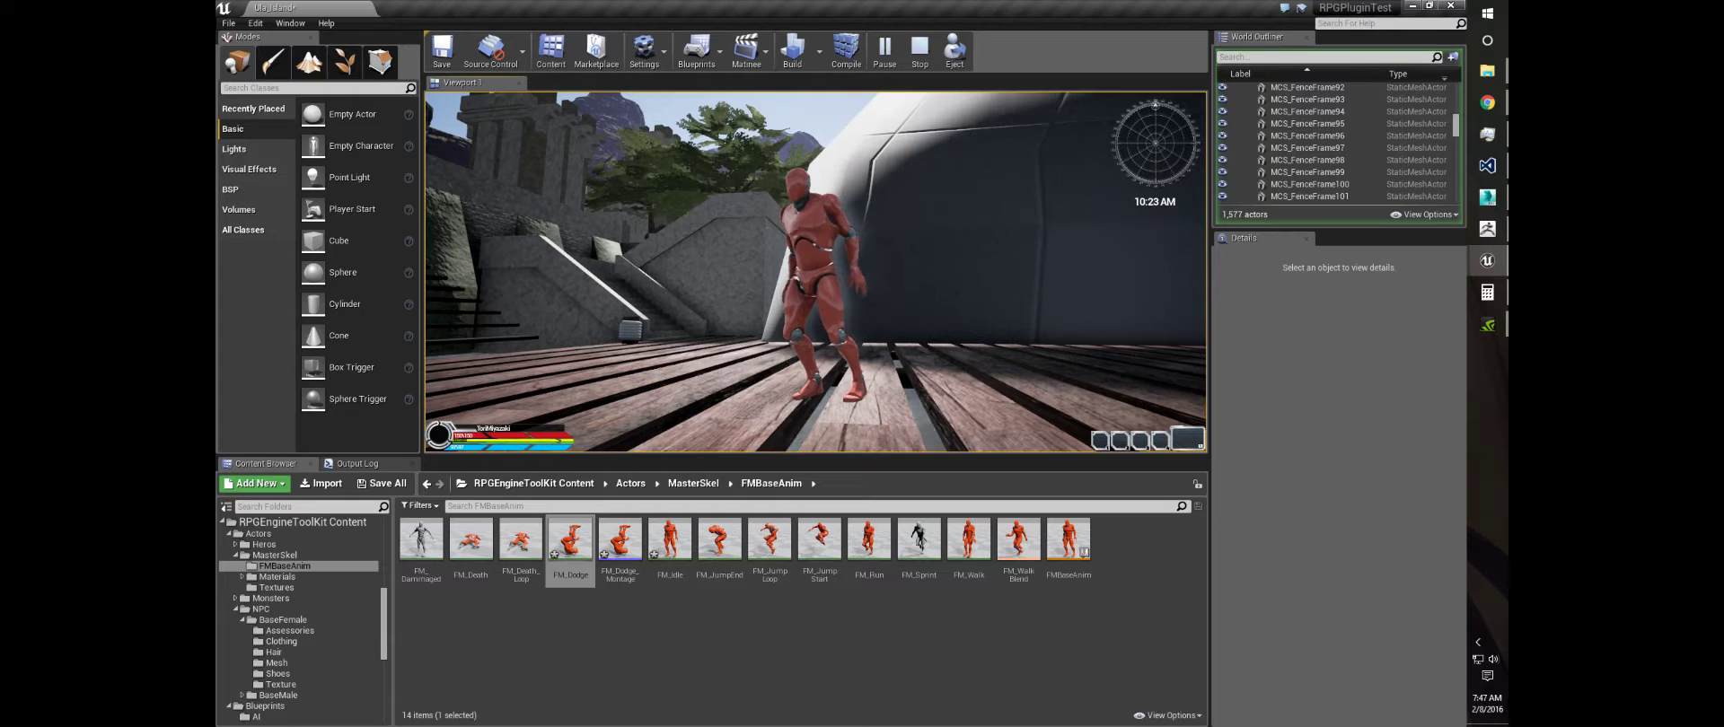
{"action": "key", "text": "Escape"}
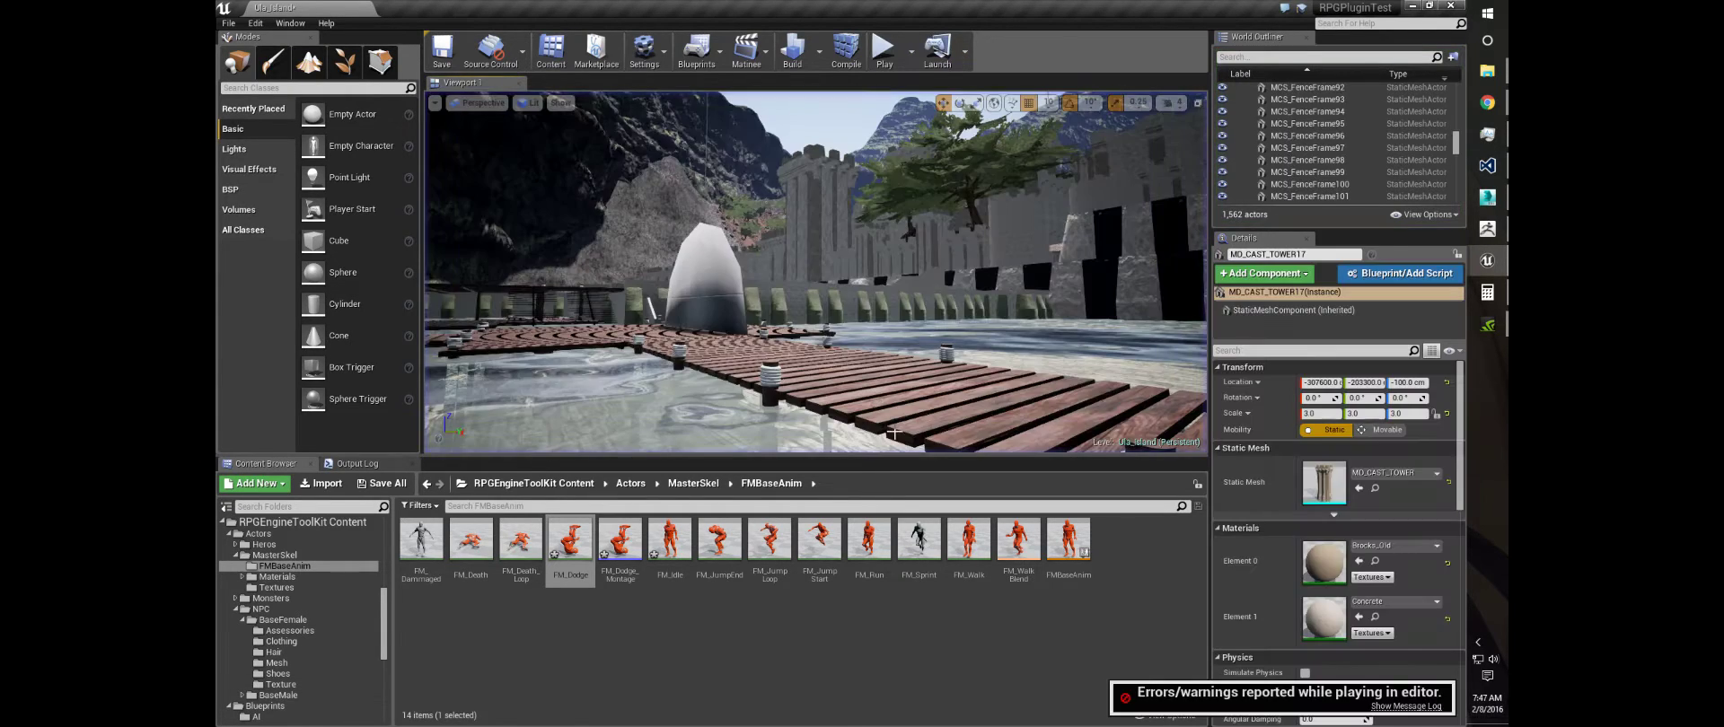
Import FM_Dodge.FBX over the existing asset on BaseMannequin_Skeleton, with mesh import disabled and a uniform scale of 2.54, and dismiss the message log
{"action": "left_click", "coordinate": [320, 484]}
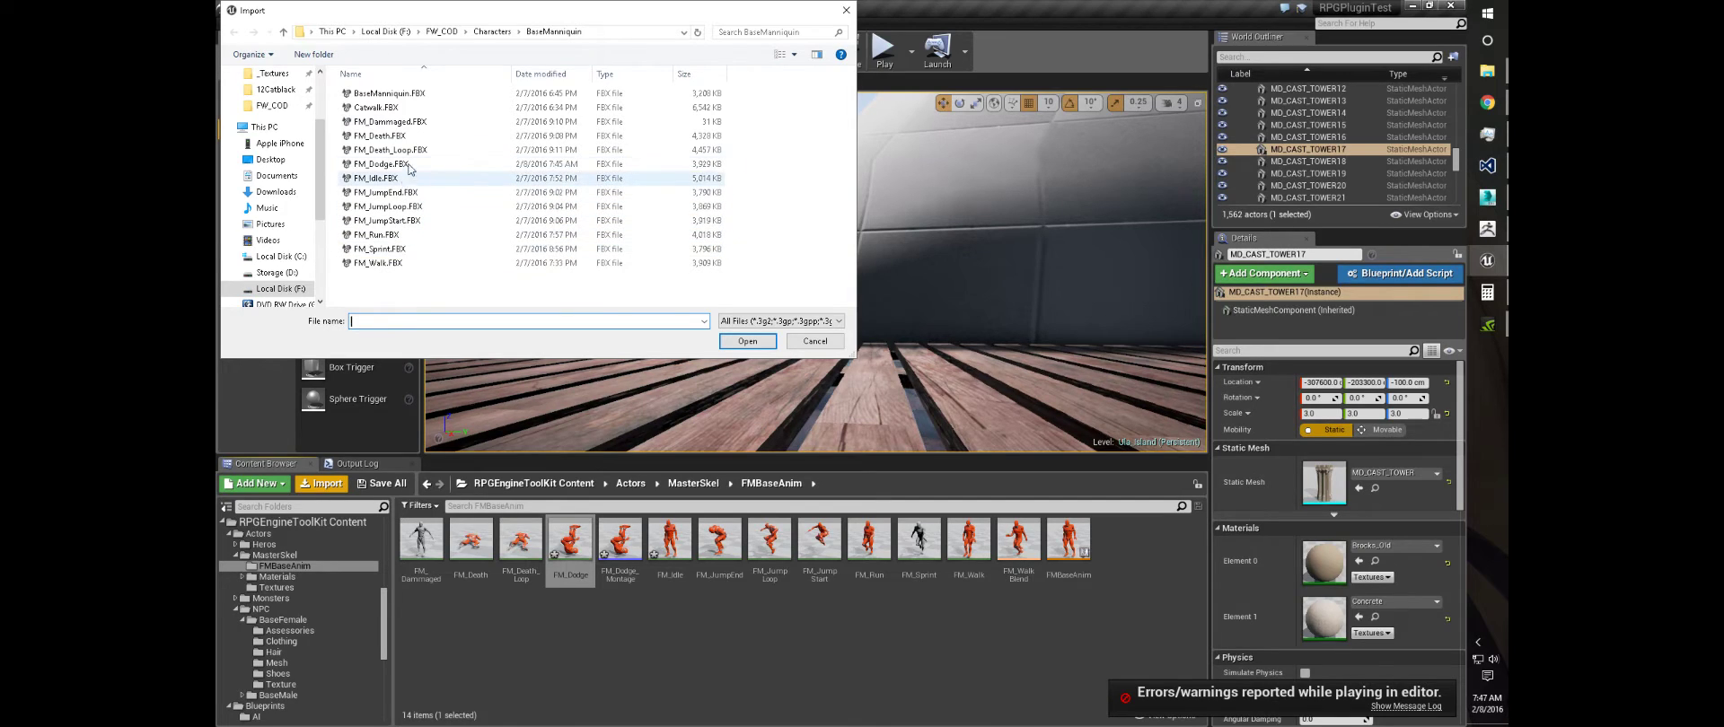
{"action": "double_click", "coordinate": [377, 164]}
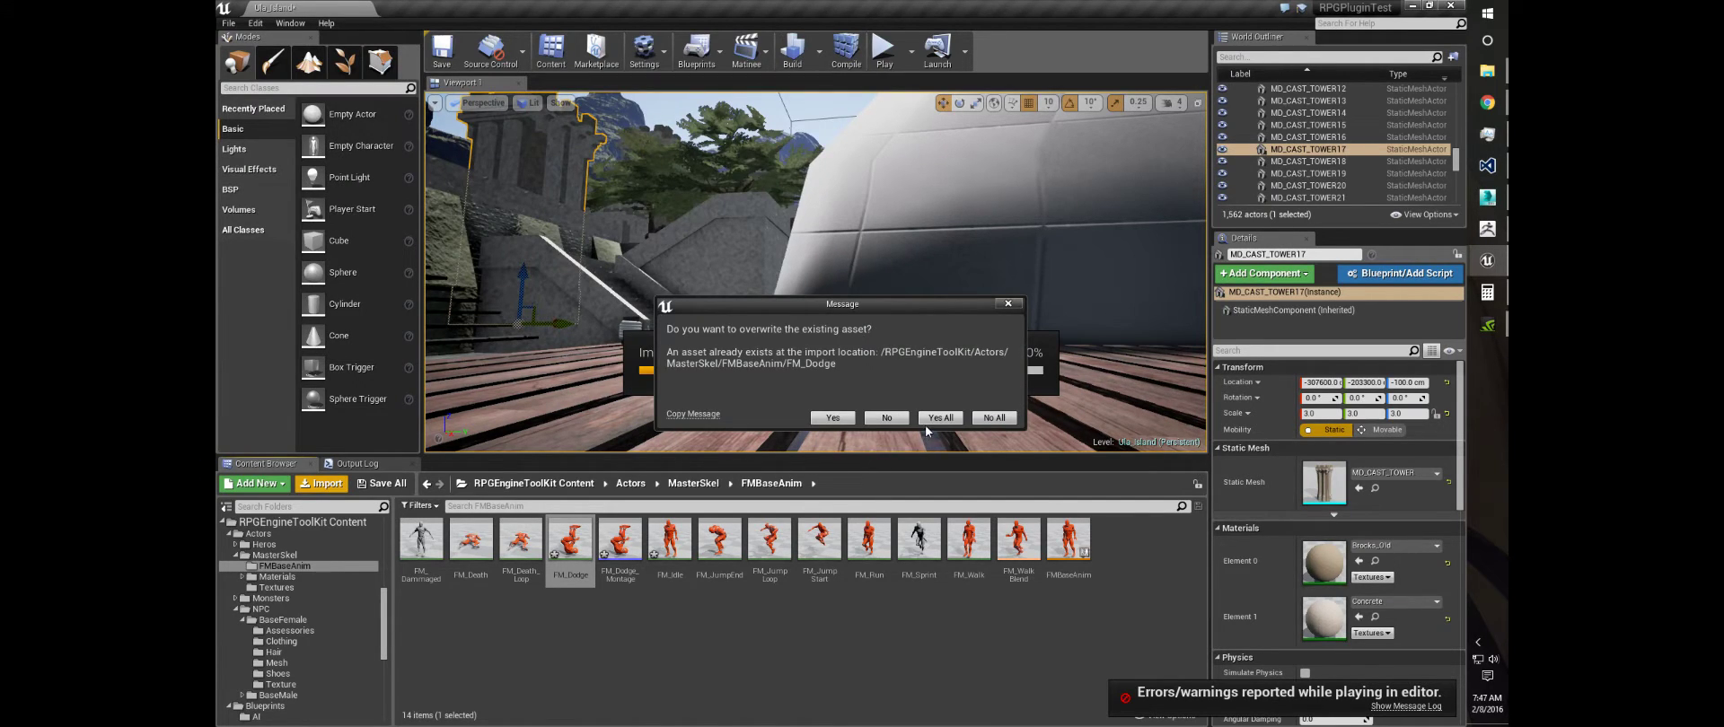
{"action": "left_click", "coordinate": [941, 428]}
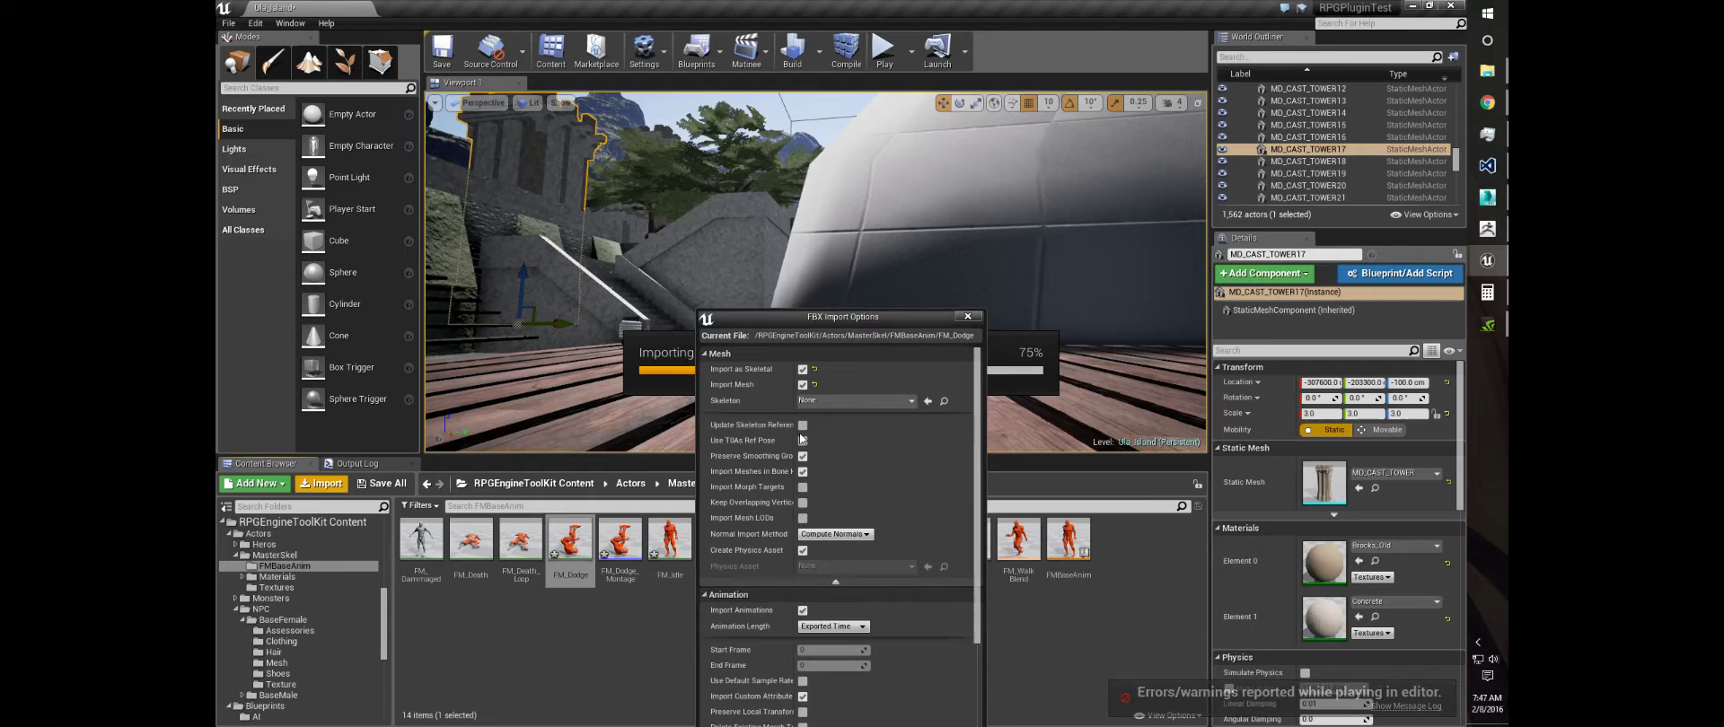
{"action": "left_click", "coordinate": [858, 401]}
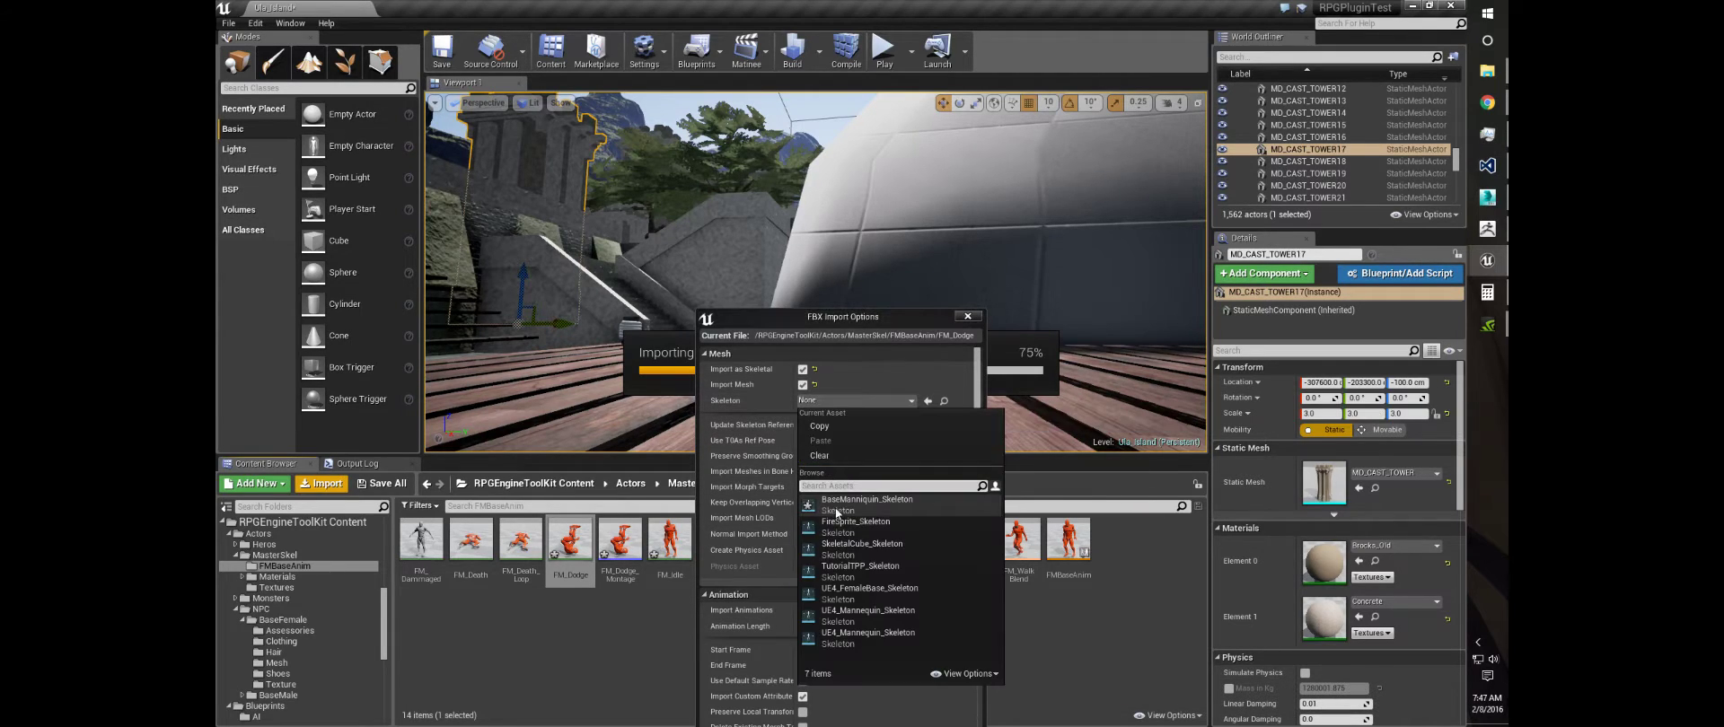
{"action": "left_click", "coordinate": [862, 506]}
{"action": "left_click", "coordinate": [803, 384]}
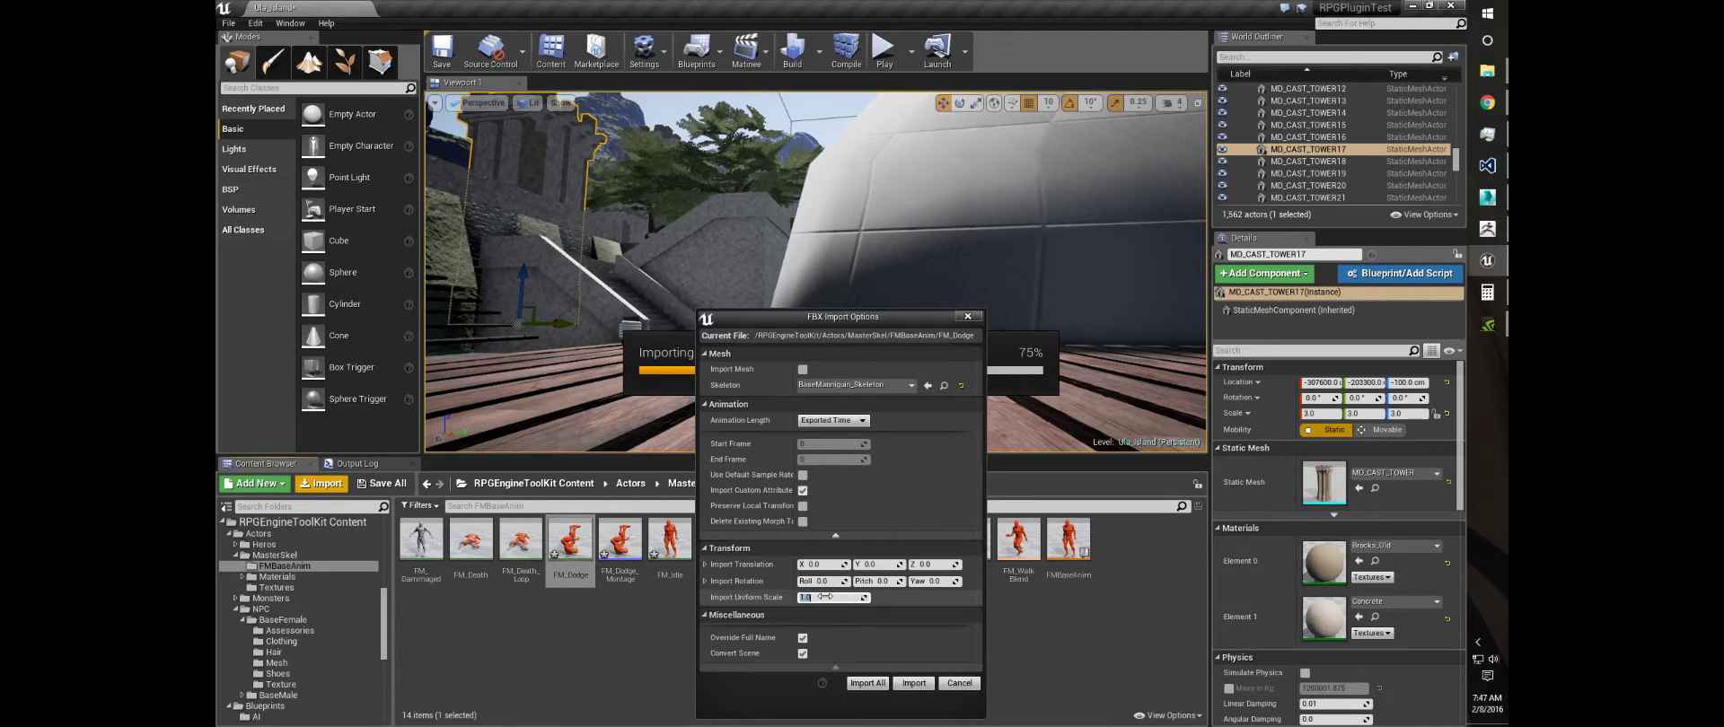
{"action": "left_click", "coordinate": [824, 597]}
{"action": "type", "text": "2.543"}
{"action": "key", "text": "BackSpace"}
{"action": "left_click", "coordinate": [865, 683]}
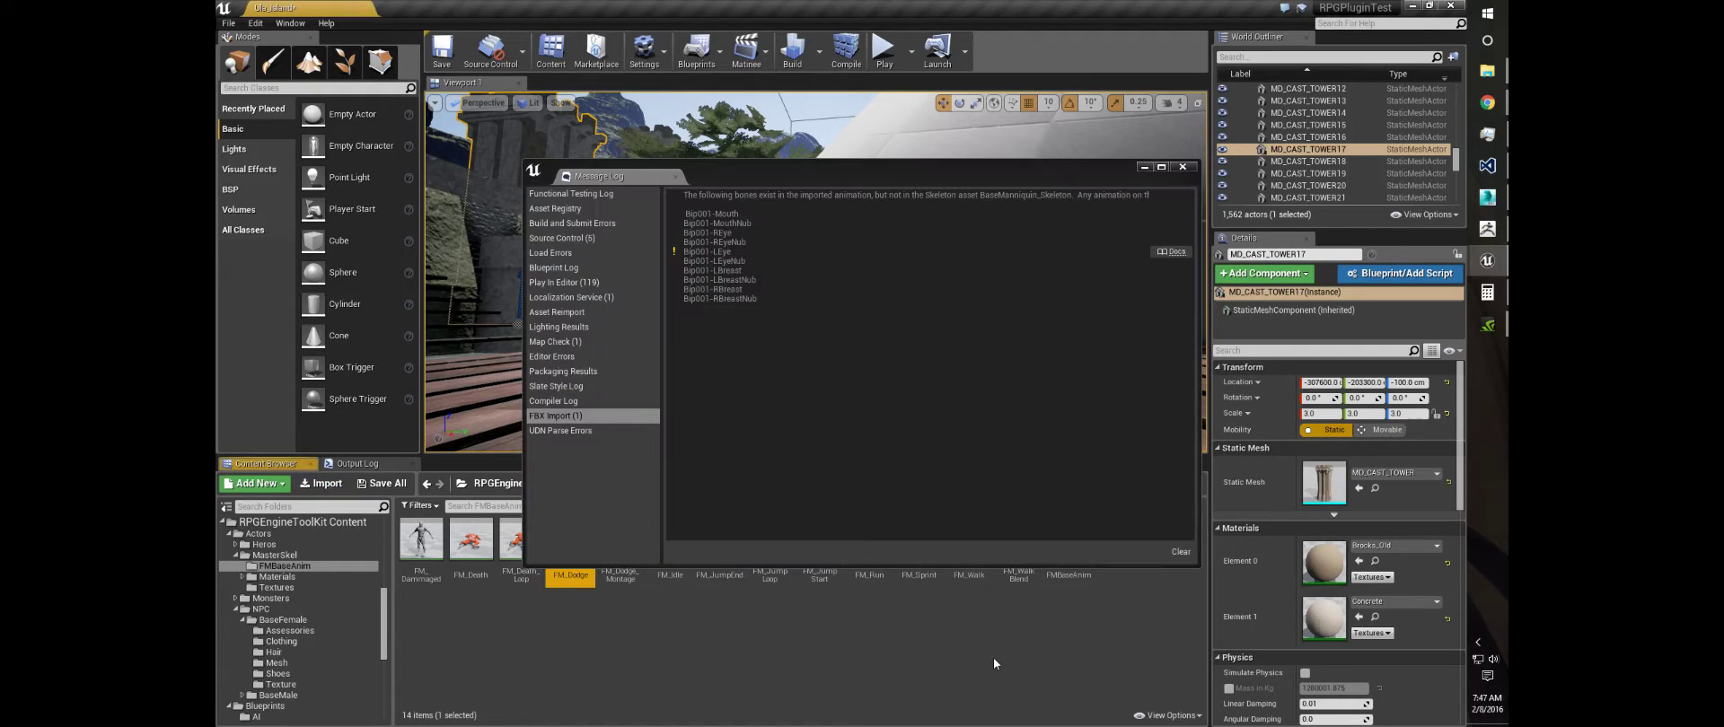
{"action": "left_click", "coordinate": [1183, 167]}
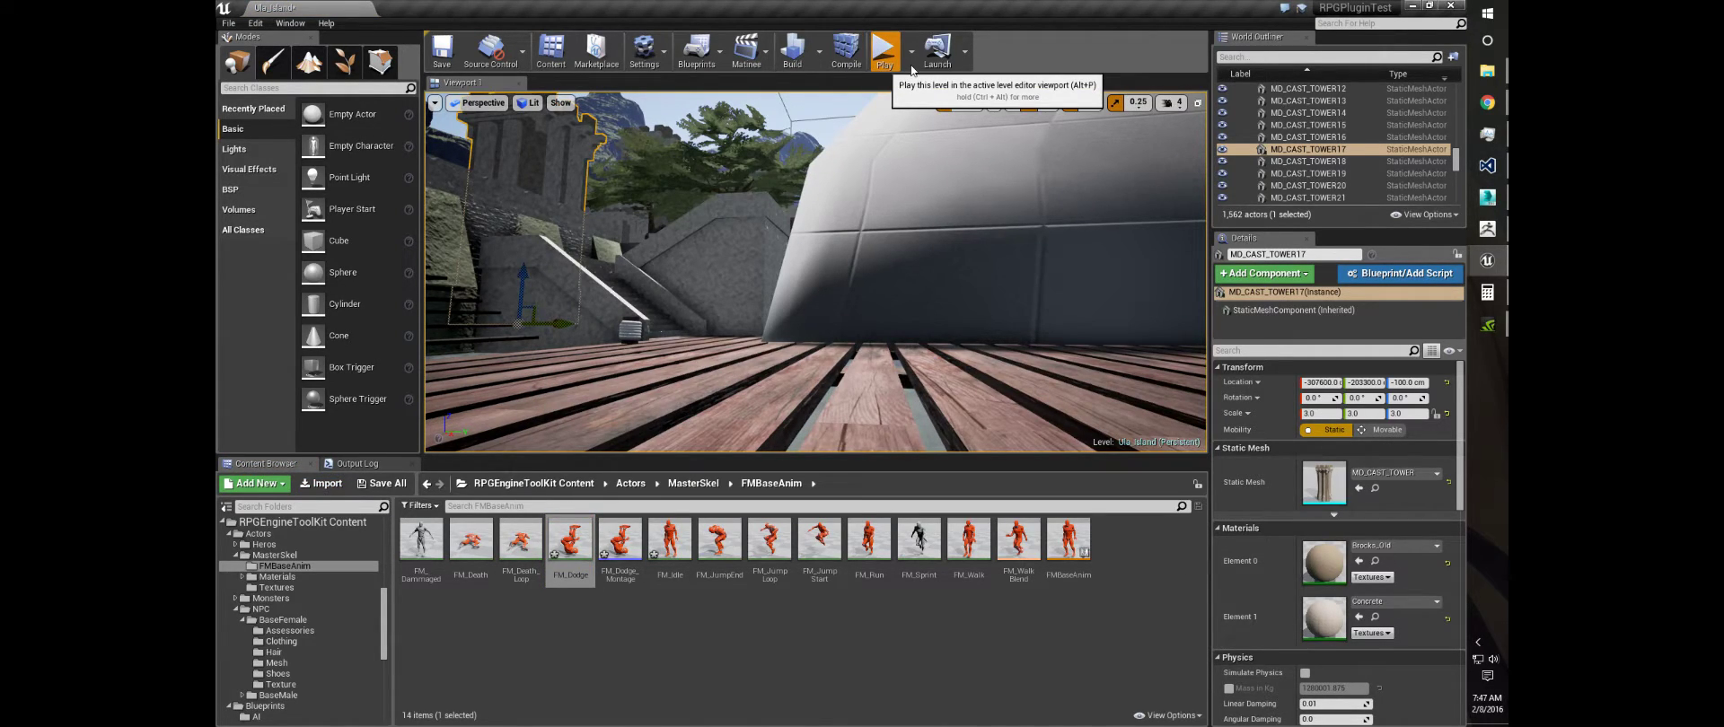
Playtest the rescaled dodge animation by running the character along the wooden dock and dodging several times, and end the session
{"action": "left_click", "coordinate": [885, 52]}
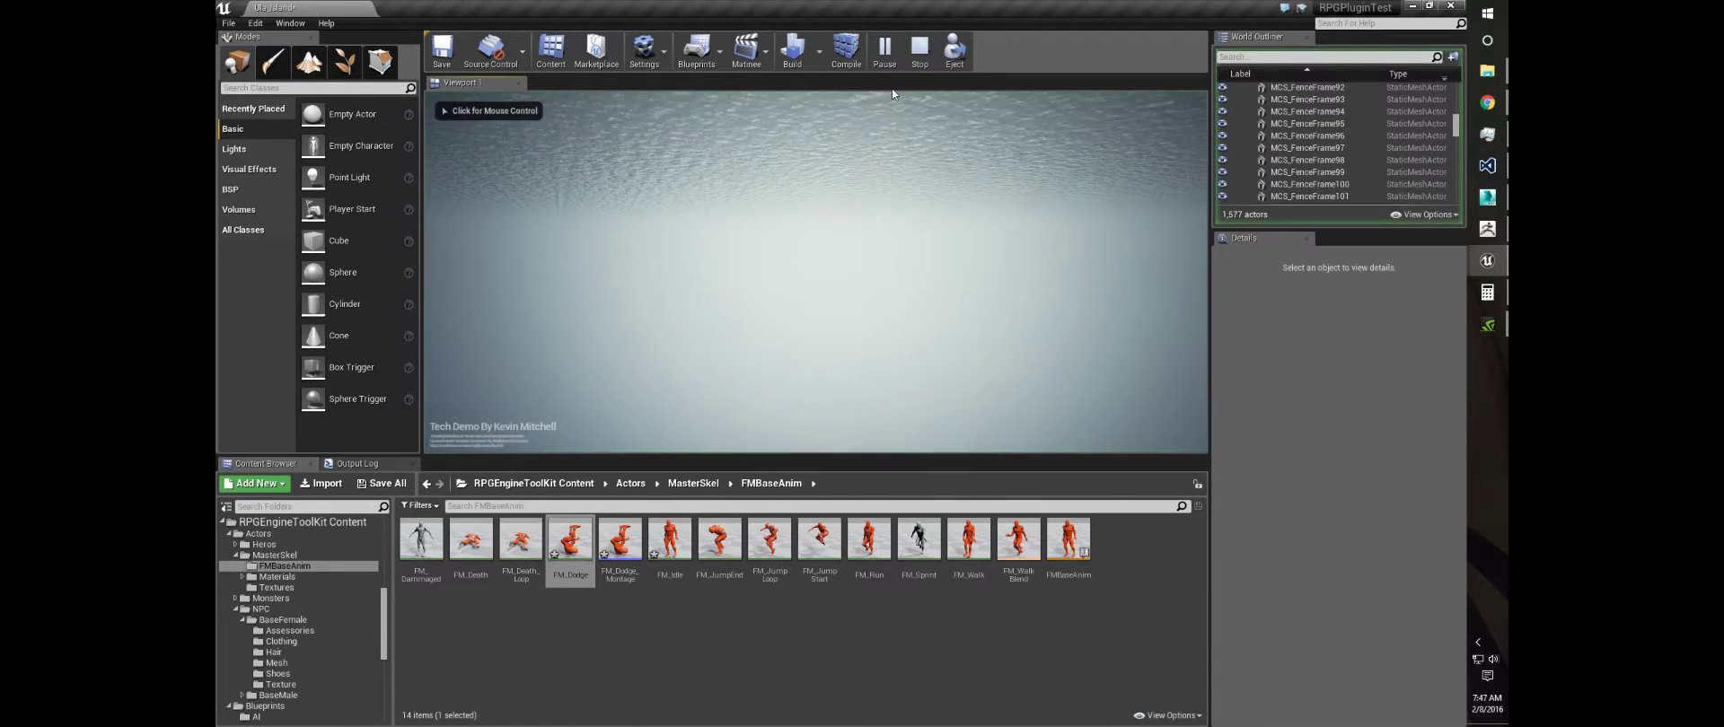
{"action": "key", "text": "w"}
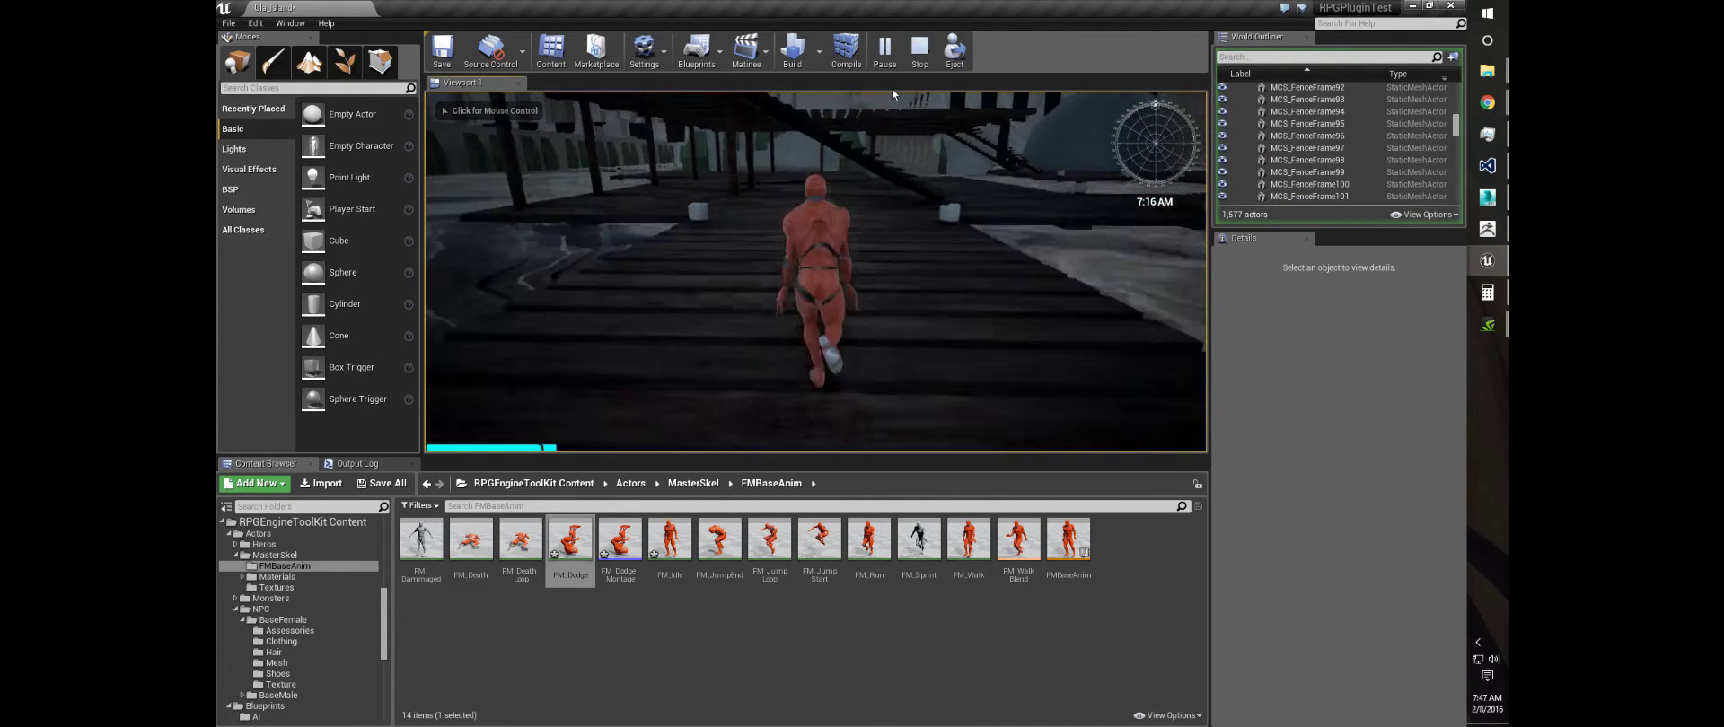
{"action": "key", "text": "w"}
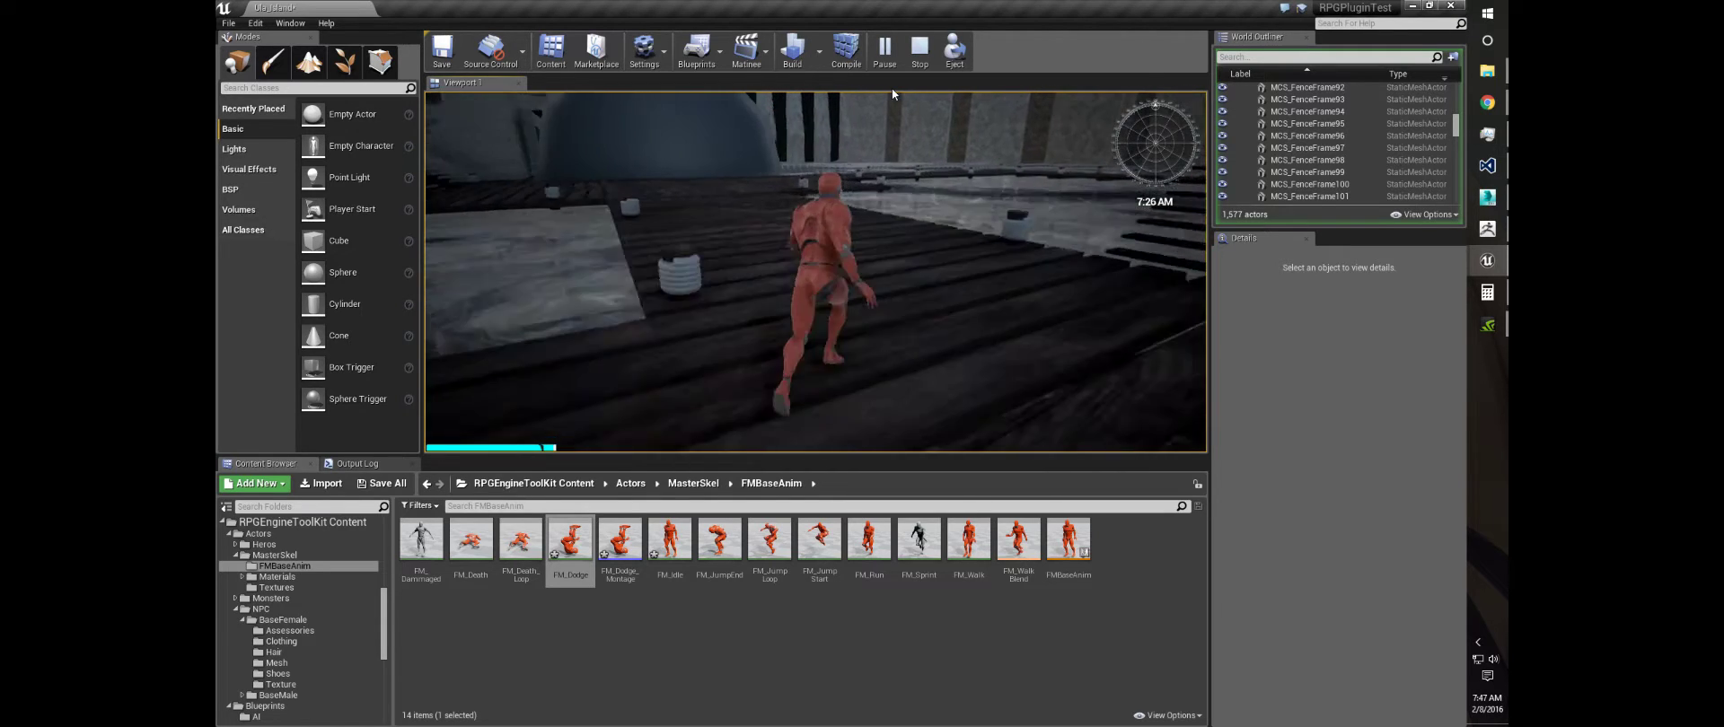
{"action": "key", "text": "w"}
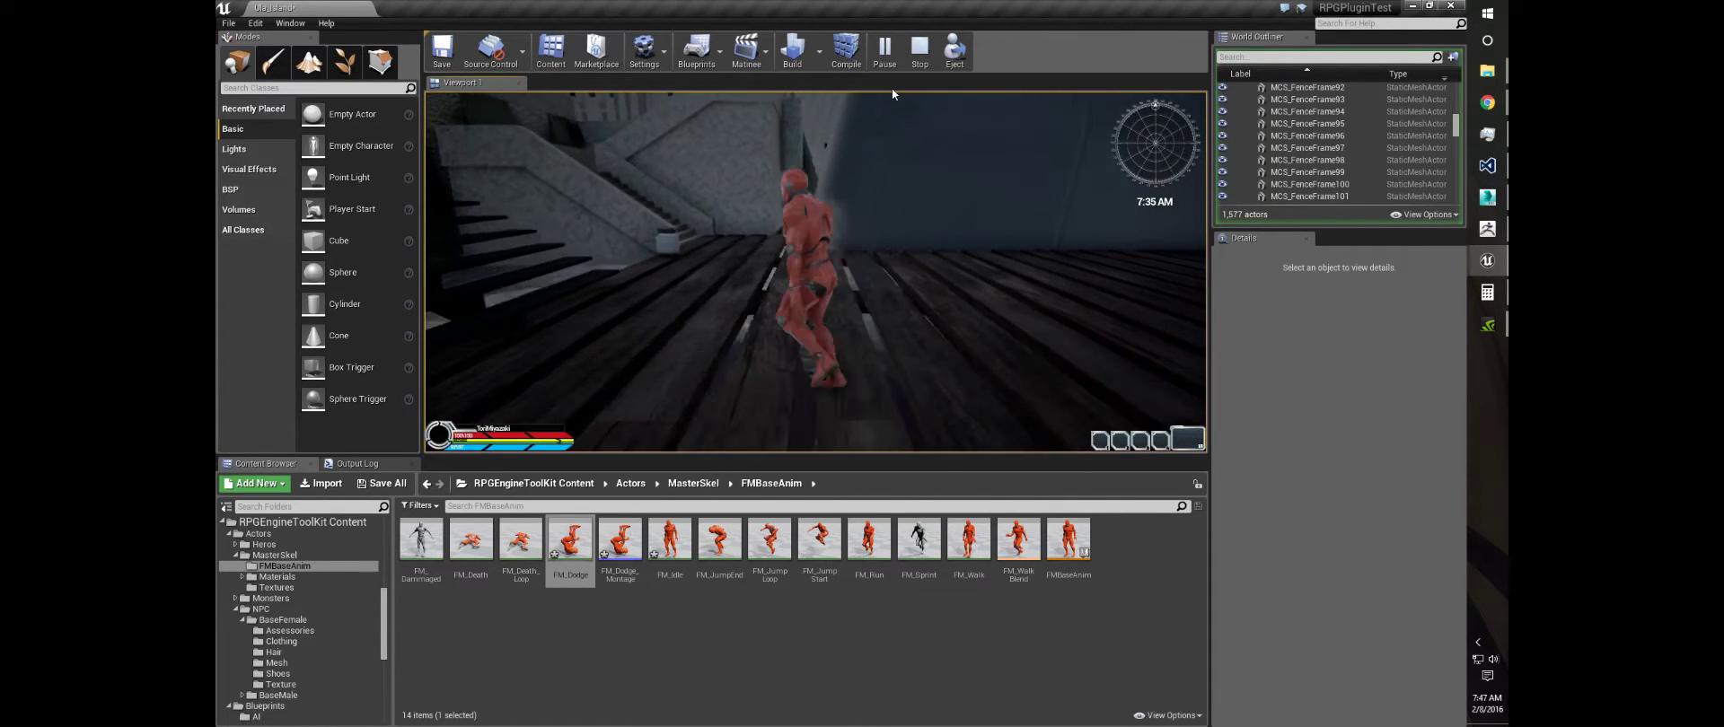
{"action": "key", "text": "space"}
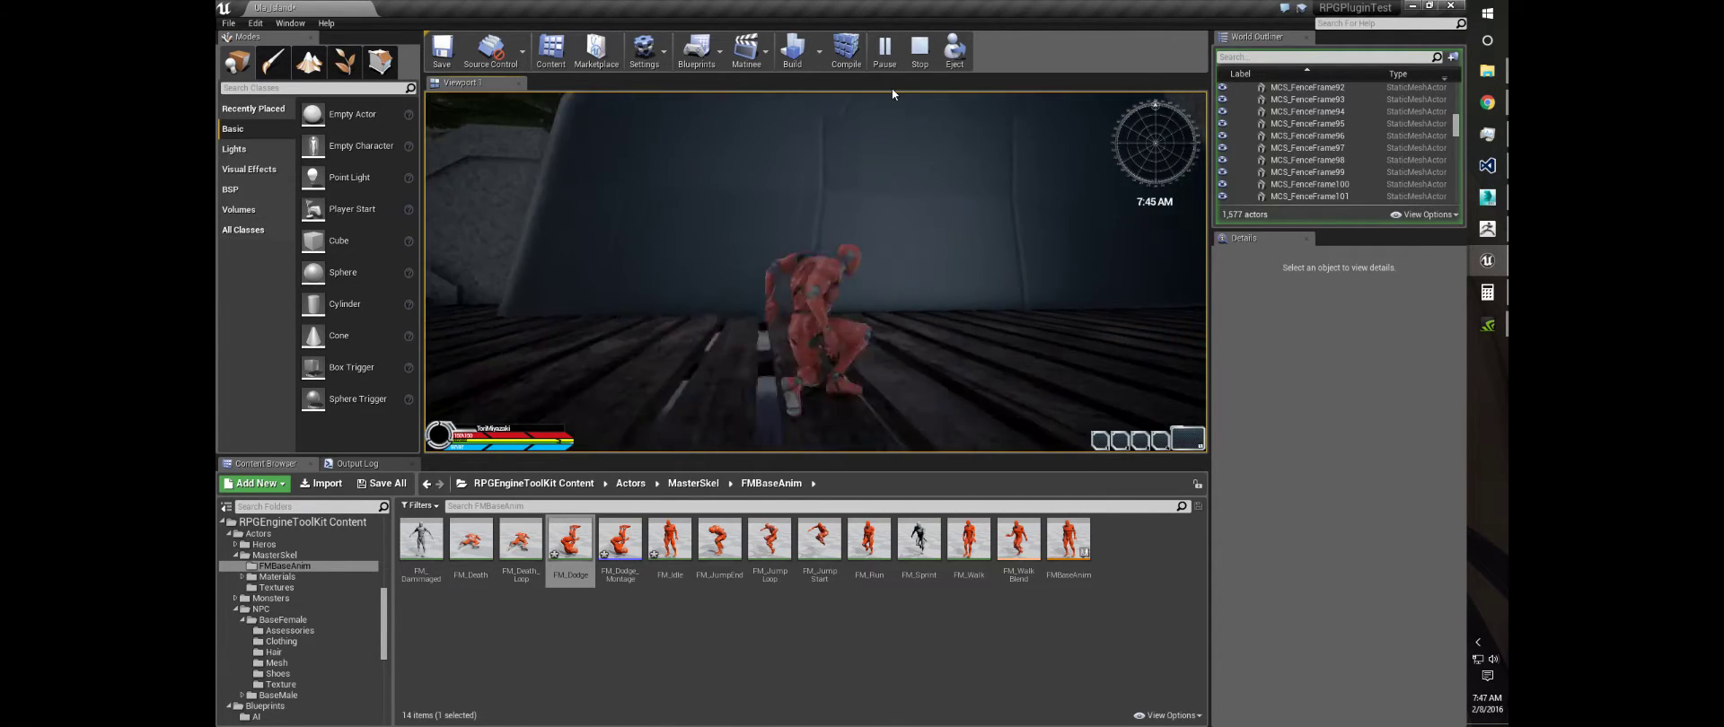
{"action": "key", "text": "space"}
{"action": "key", "text": "space"}
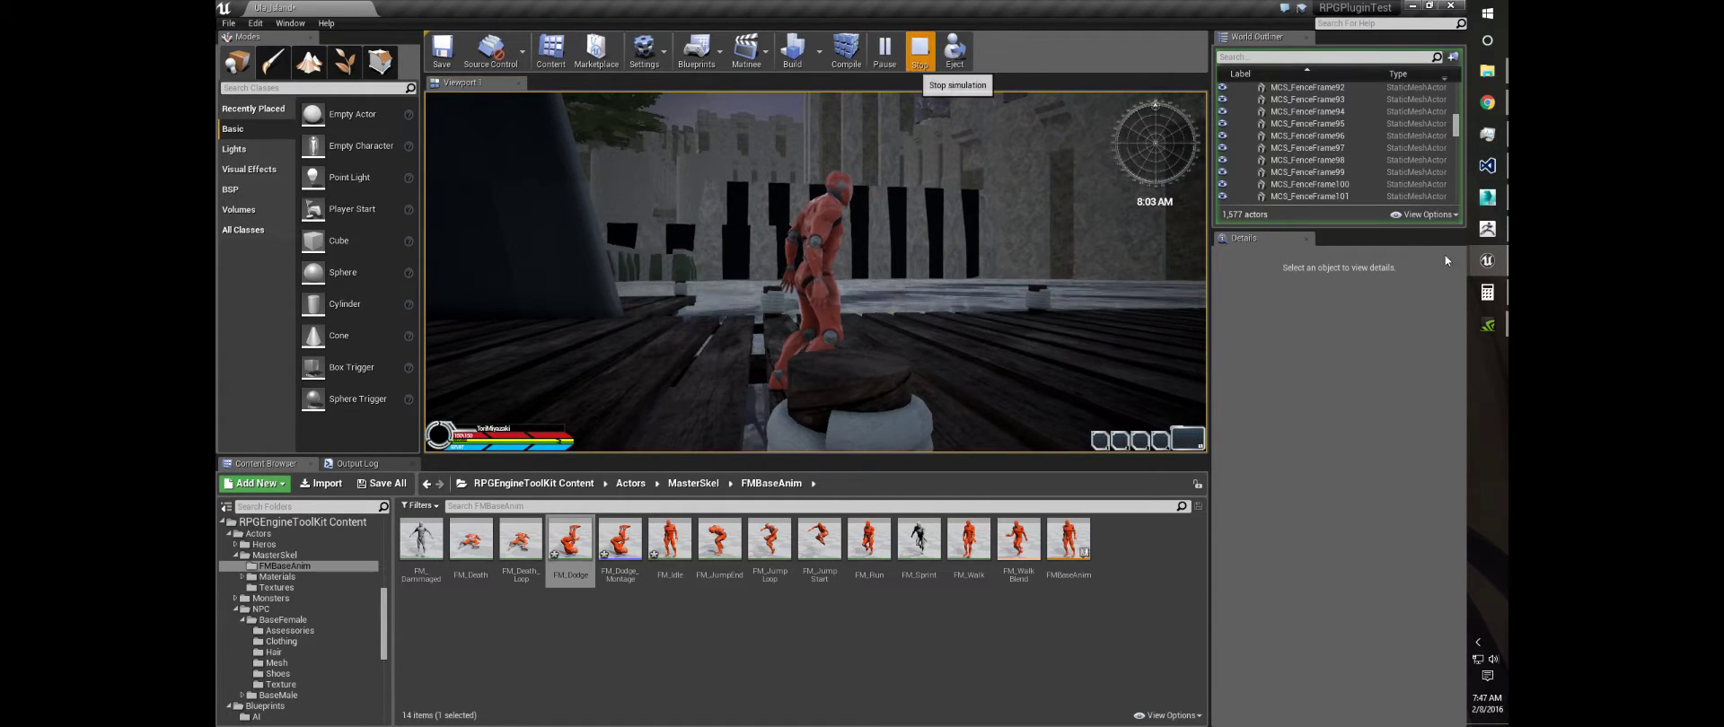
{"action": "left_click", "coordinate": [920, 50]}
Switch to the Calculator and multiply 2000 by 2.54
{"action": "left_click", "coordinate": [1489, 294]}
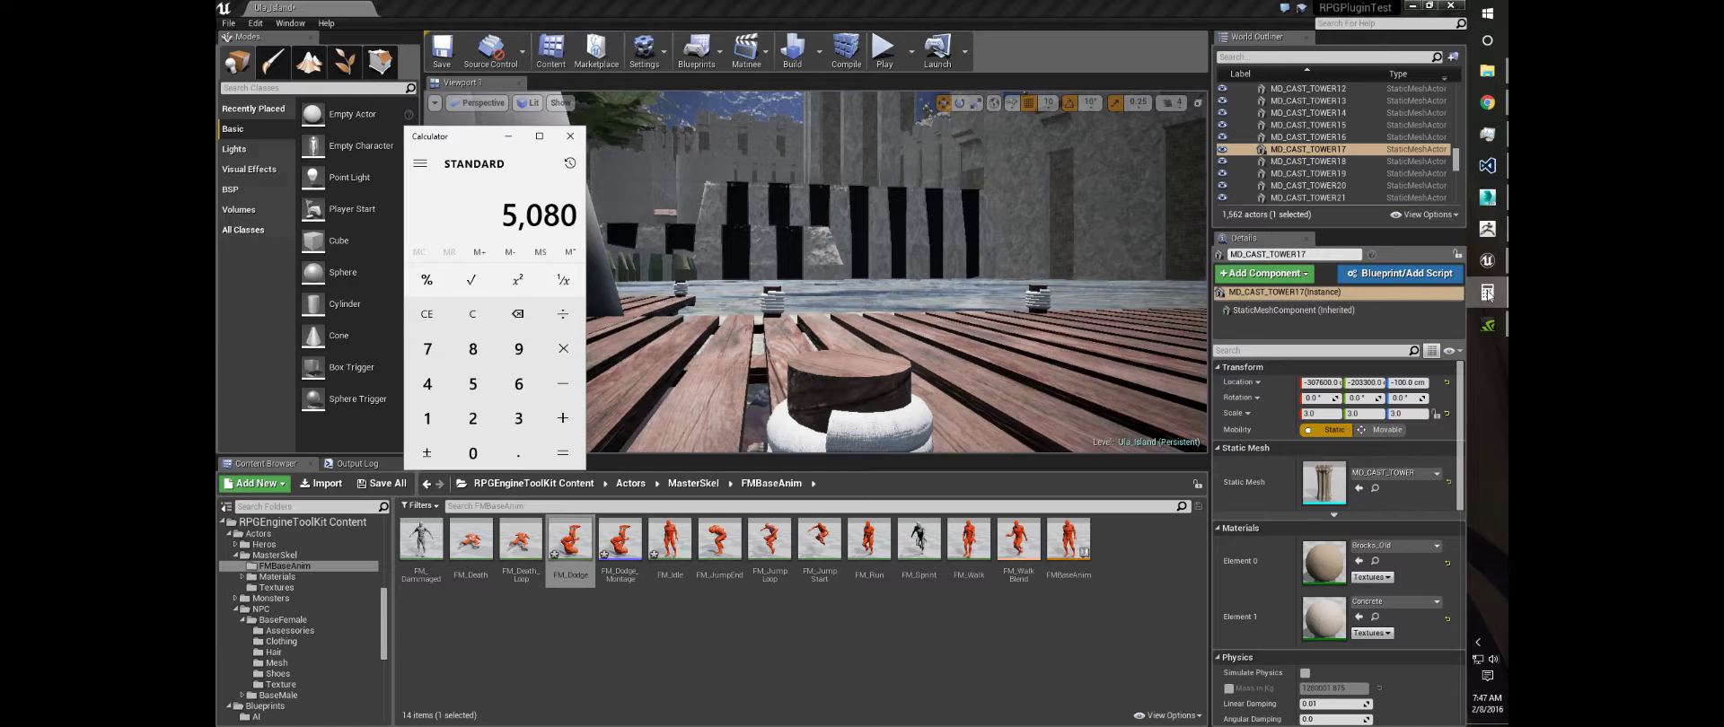
{"action": "type", "text": "2000"}
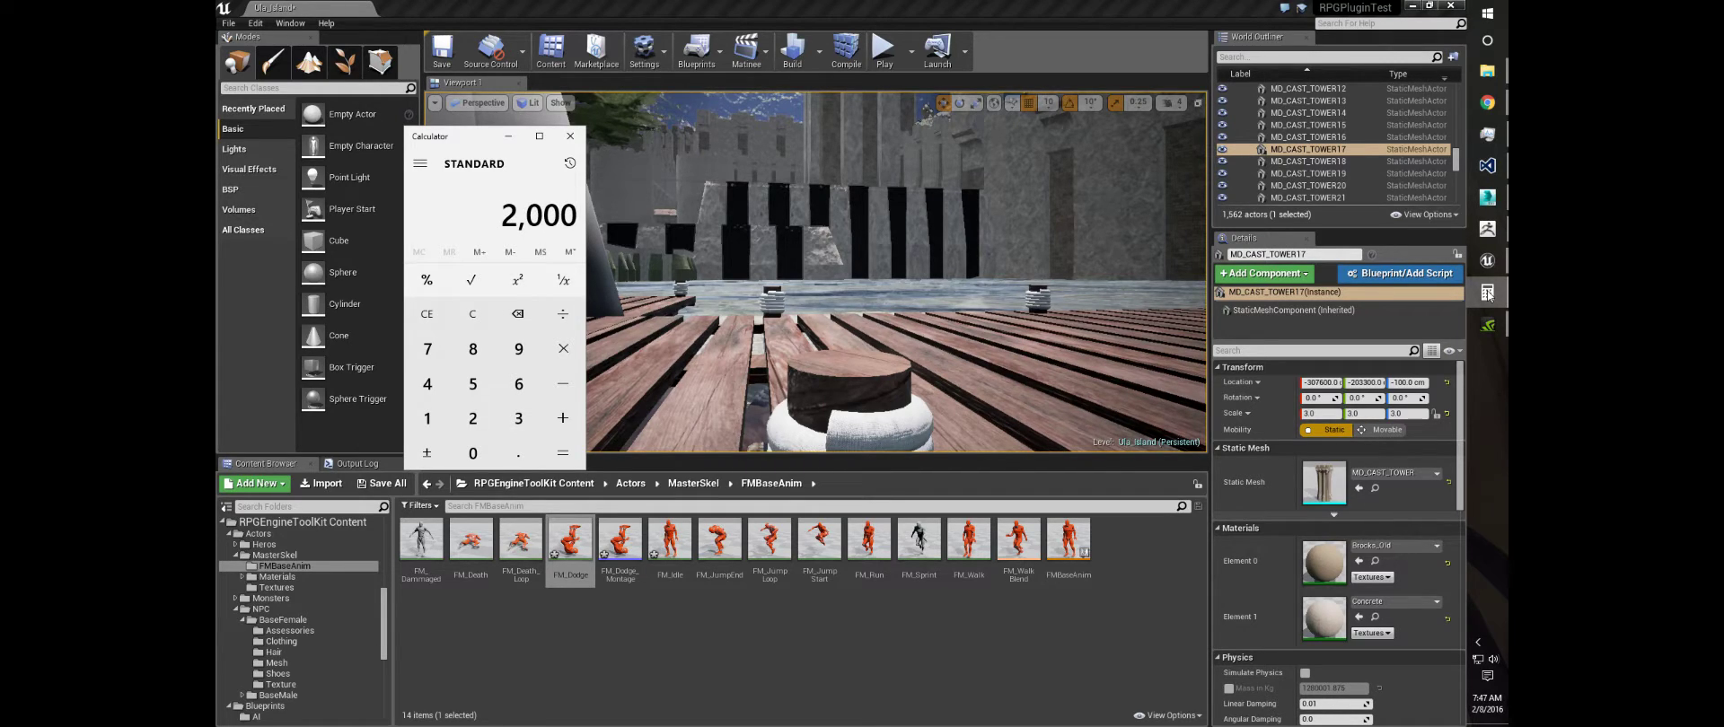
{"action": "key", "text": "asterisk"}
{"action": "type", "text": "2.54"}
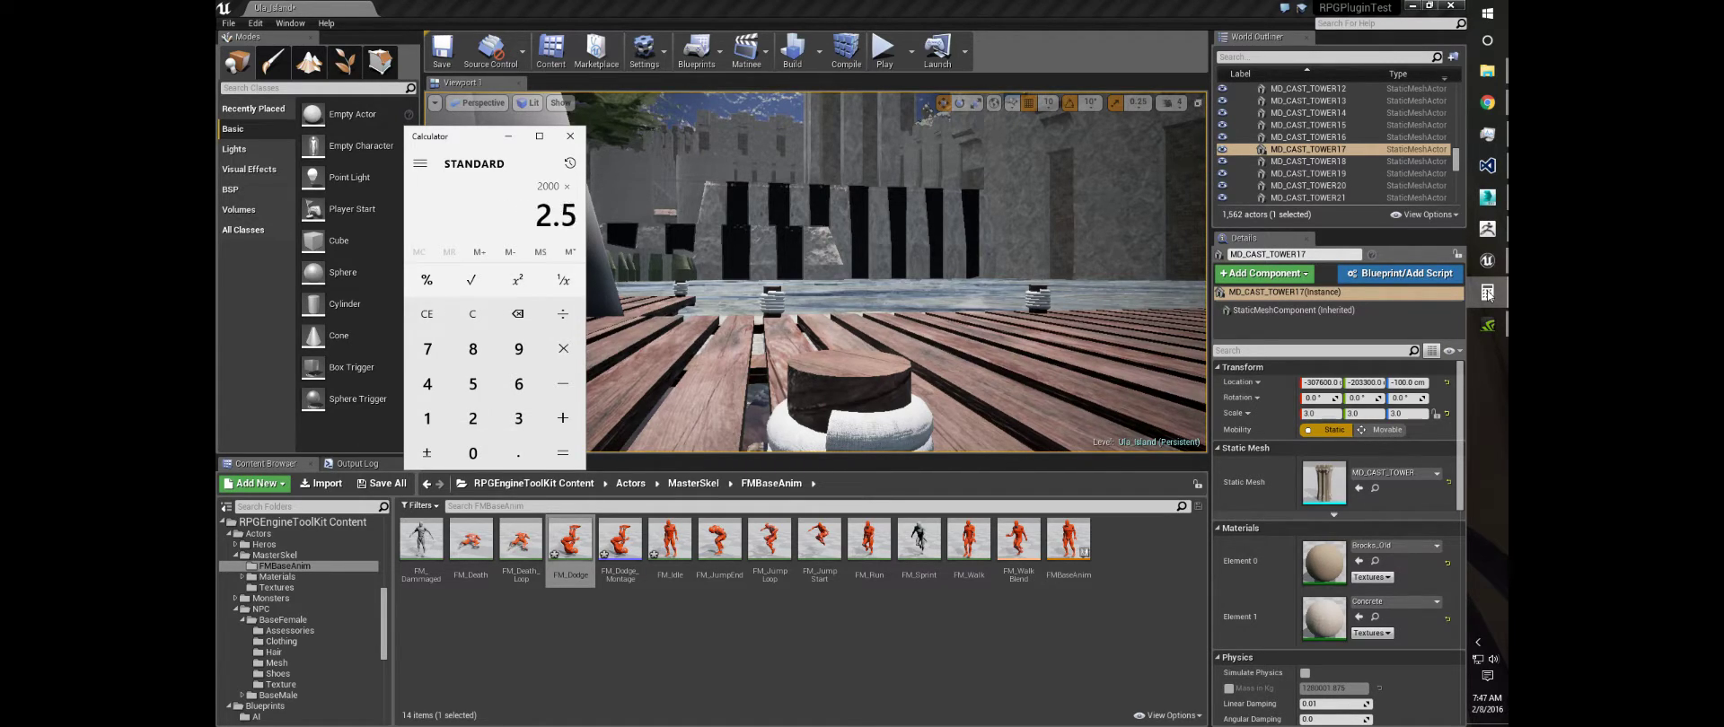
{"action": "key", "text": "Return"}
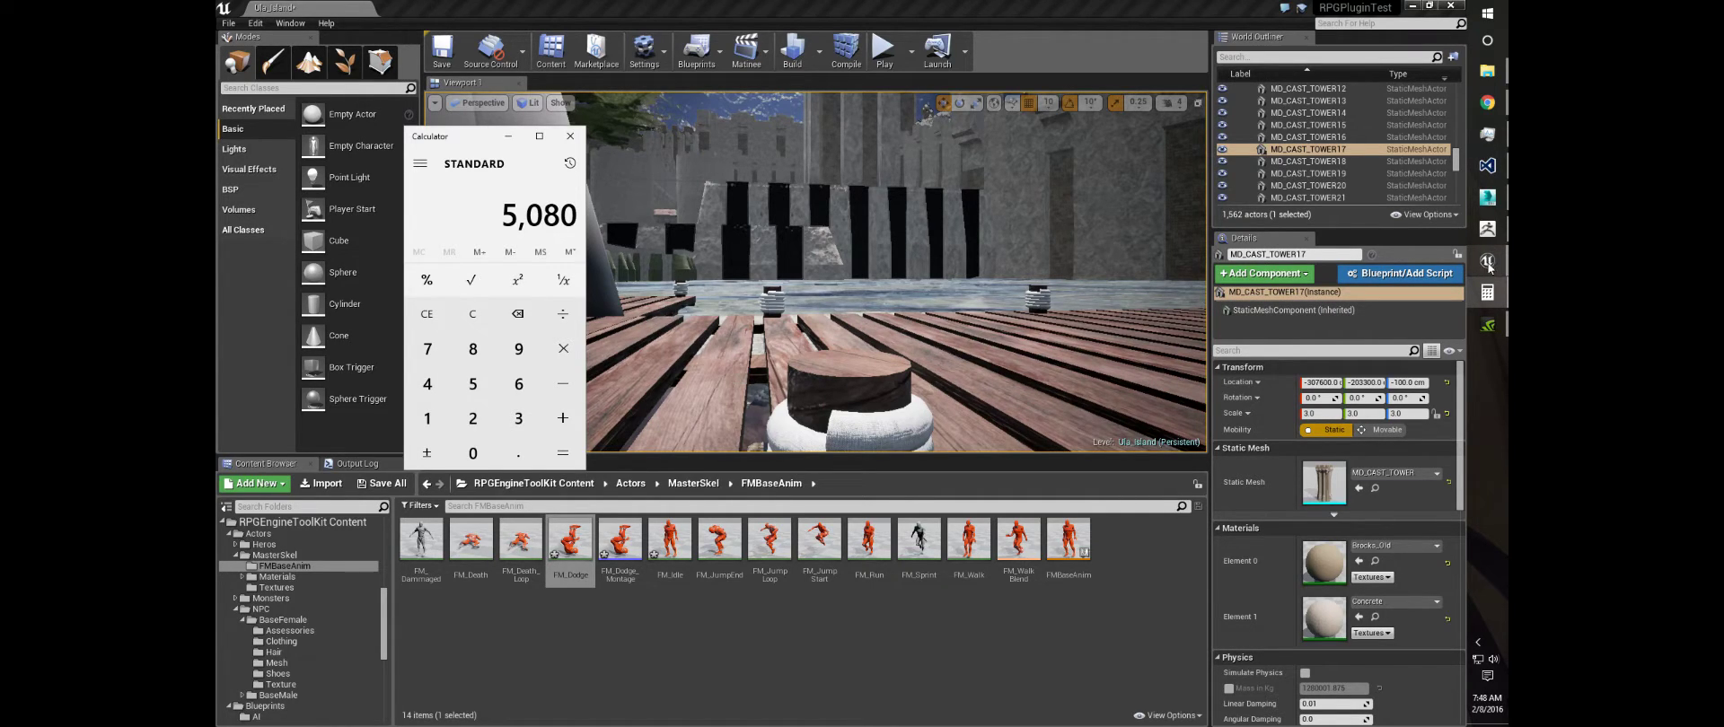
Switch to 3ds Max and export the animation again as FM_Dodge.FBX in the BaseMannequin folder, replacing the existing file with the current FBX options
{"action": "left_click", "coordinate": [1488, 198]}
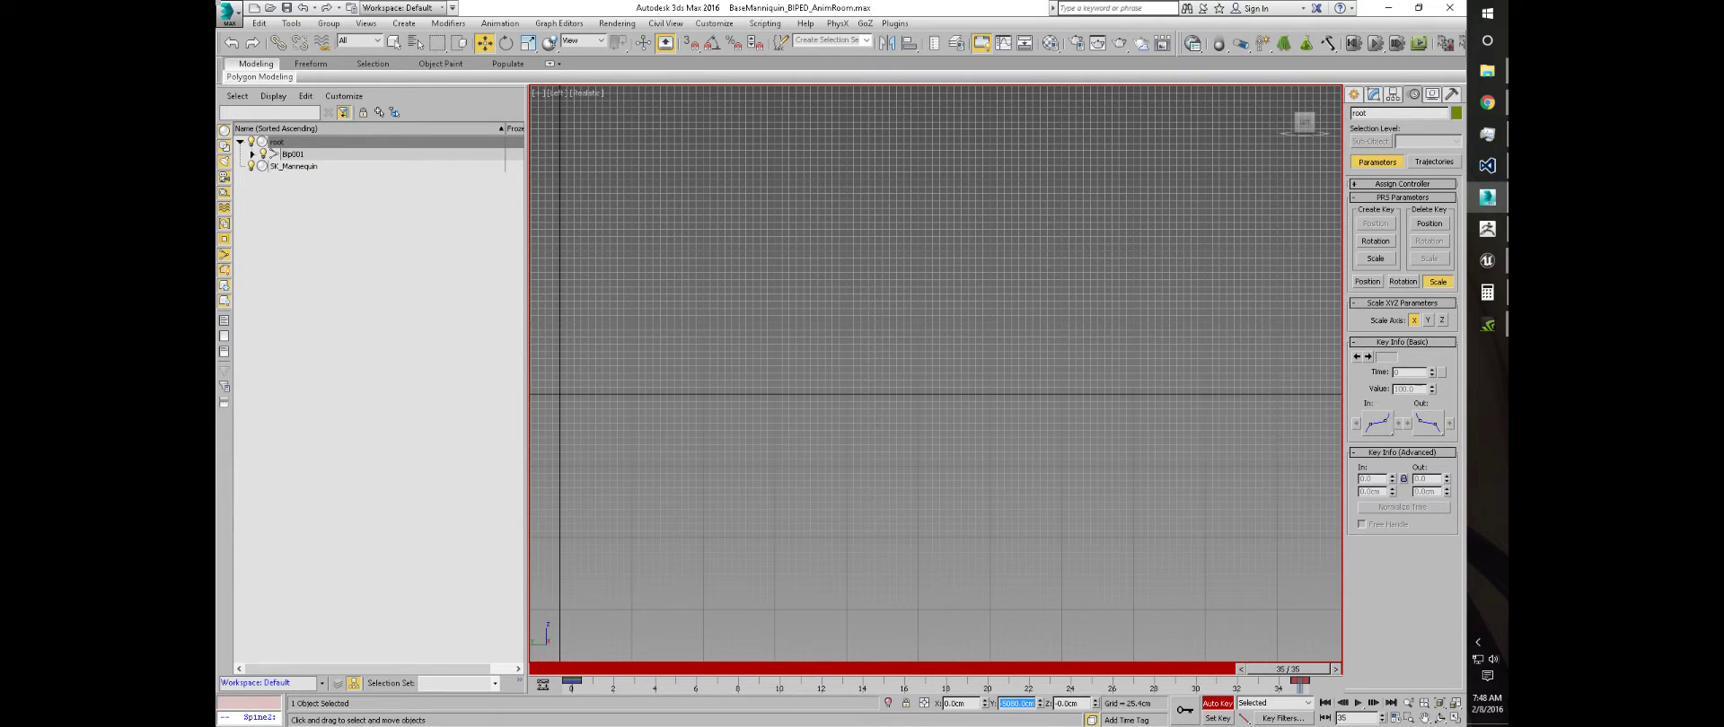
{"action": "left_click", "coordinate": [227, 25]}
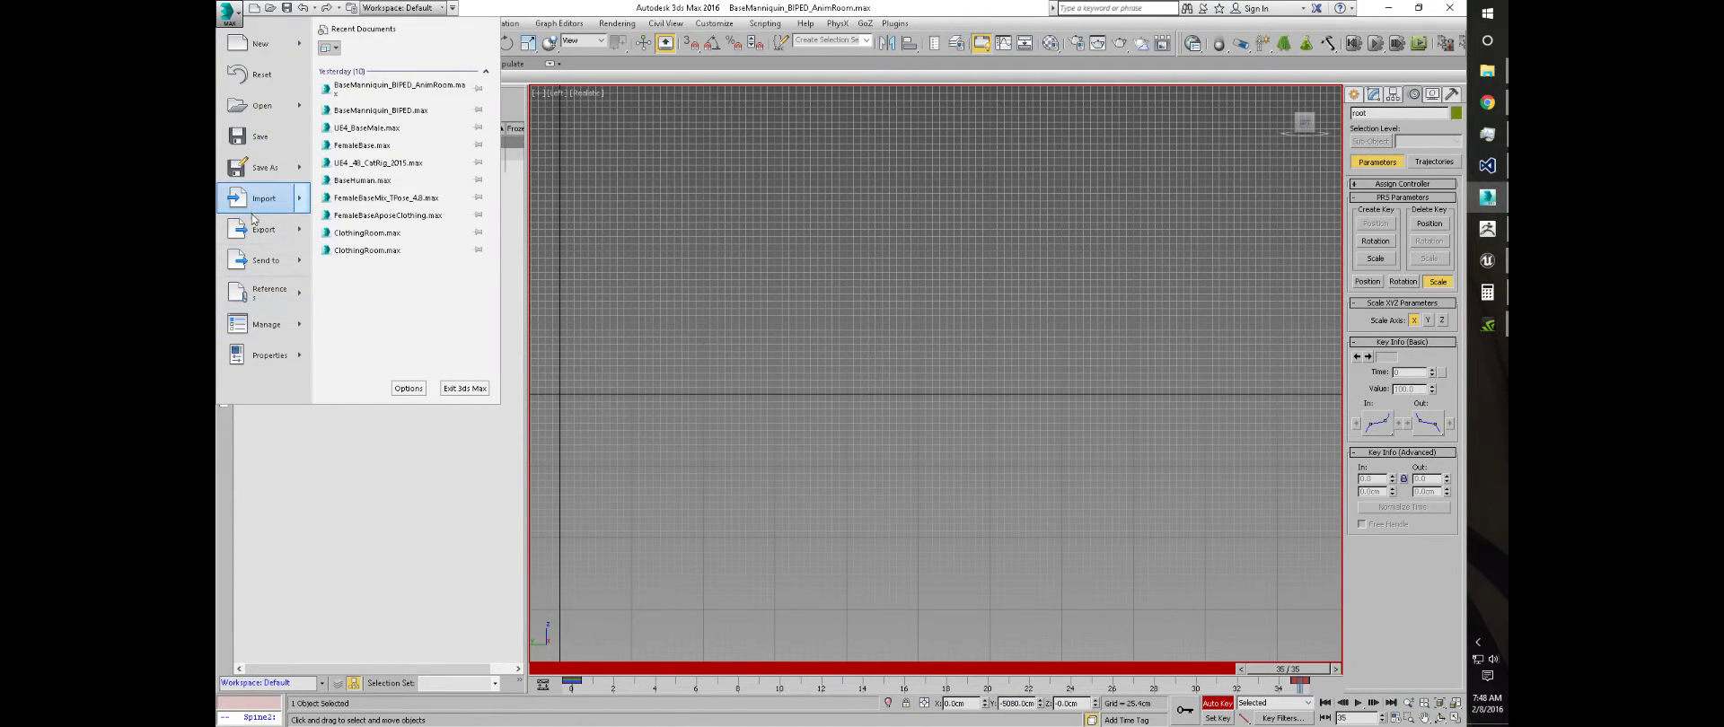
{"action": "left_click", "coordinate": [260, 230]}
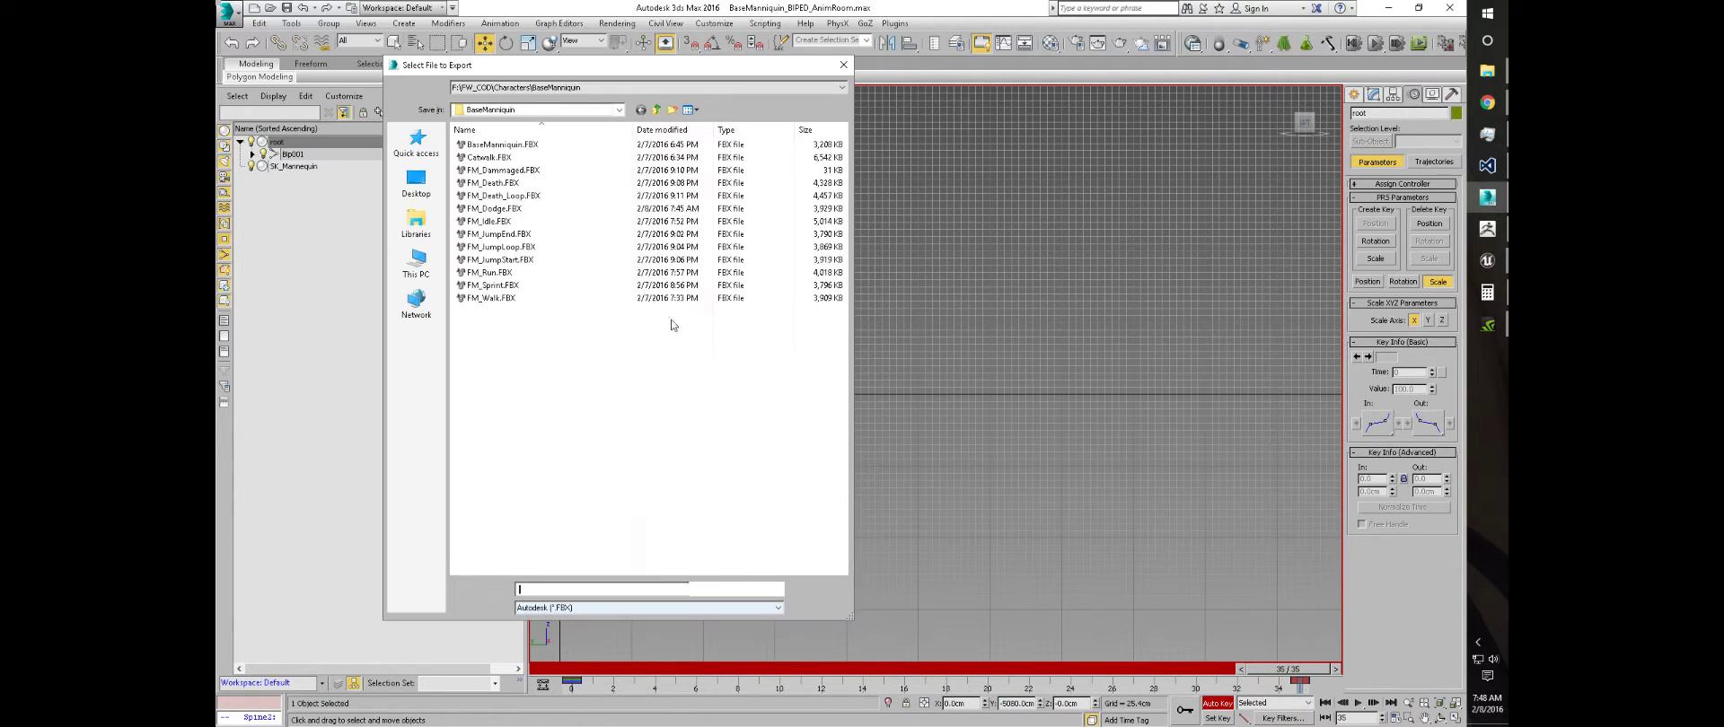
{"action": "double_click", "coordinate": [492, 208]}
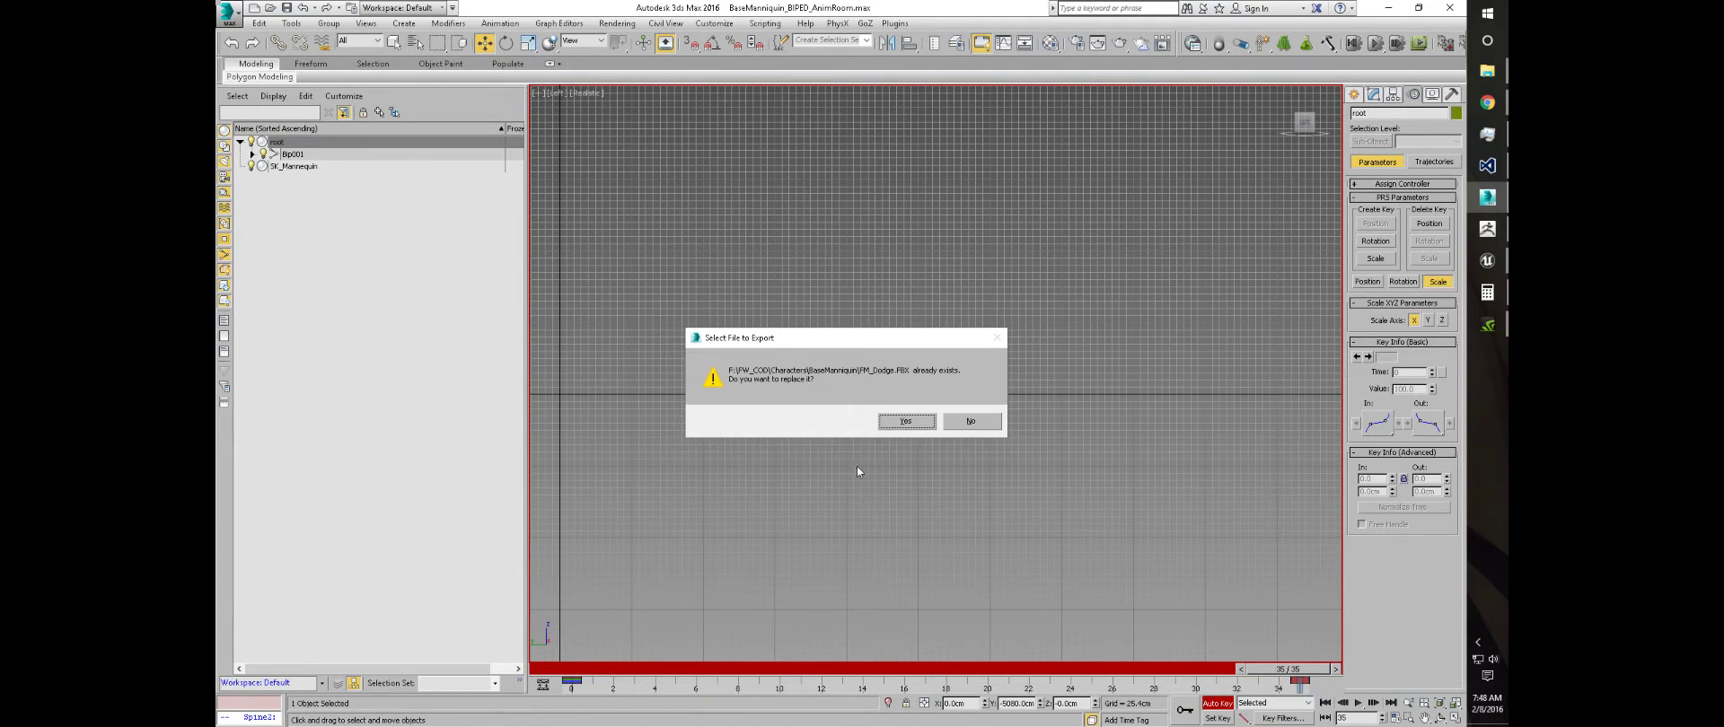
{"action": "left_click", "coordinate": [894, 422]}
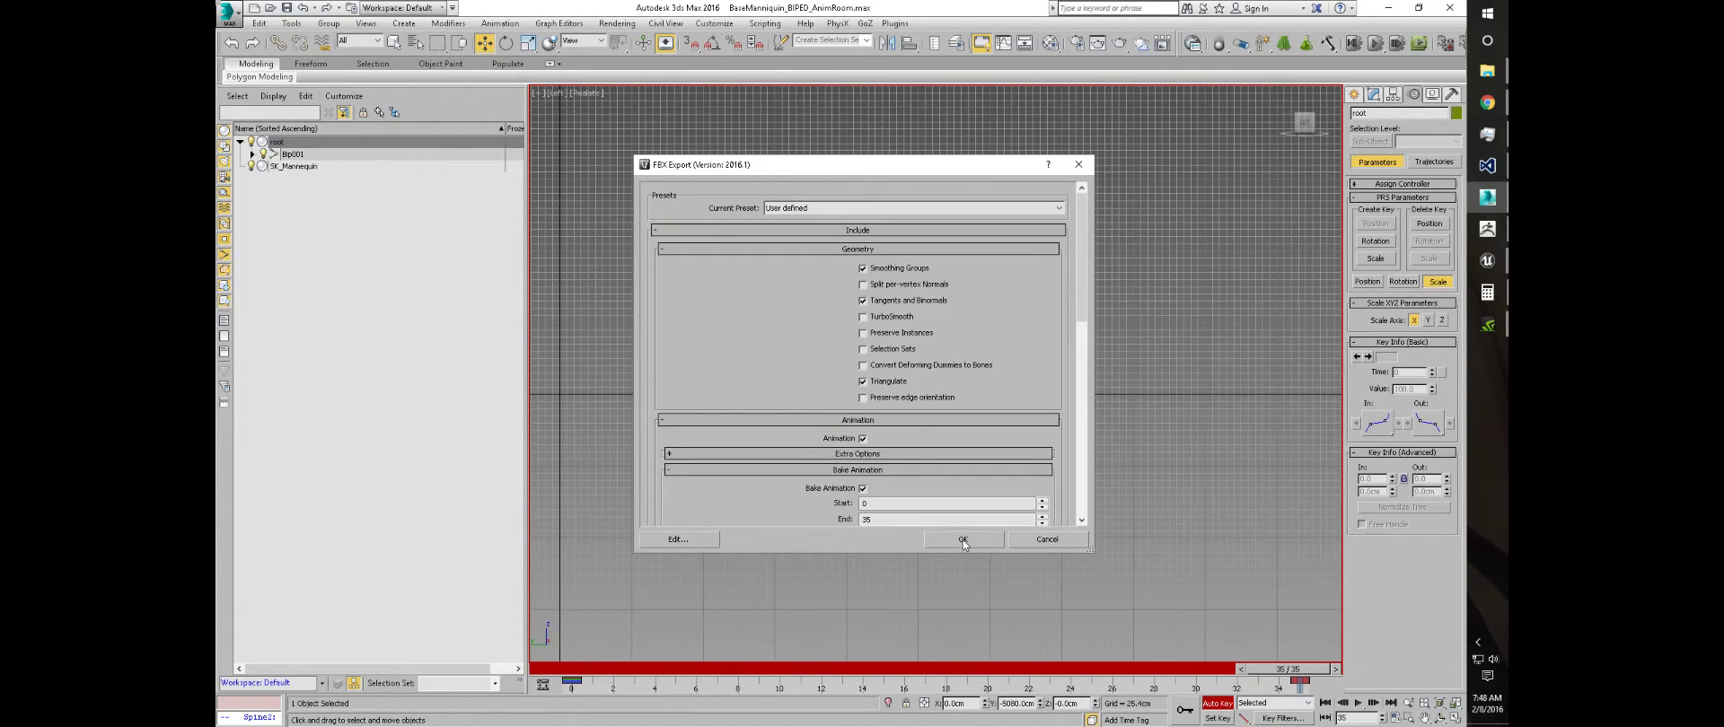
{"action": "left_click", "coordinate": [963, 540]}
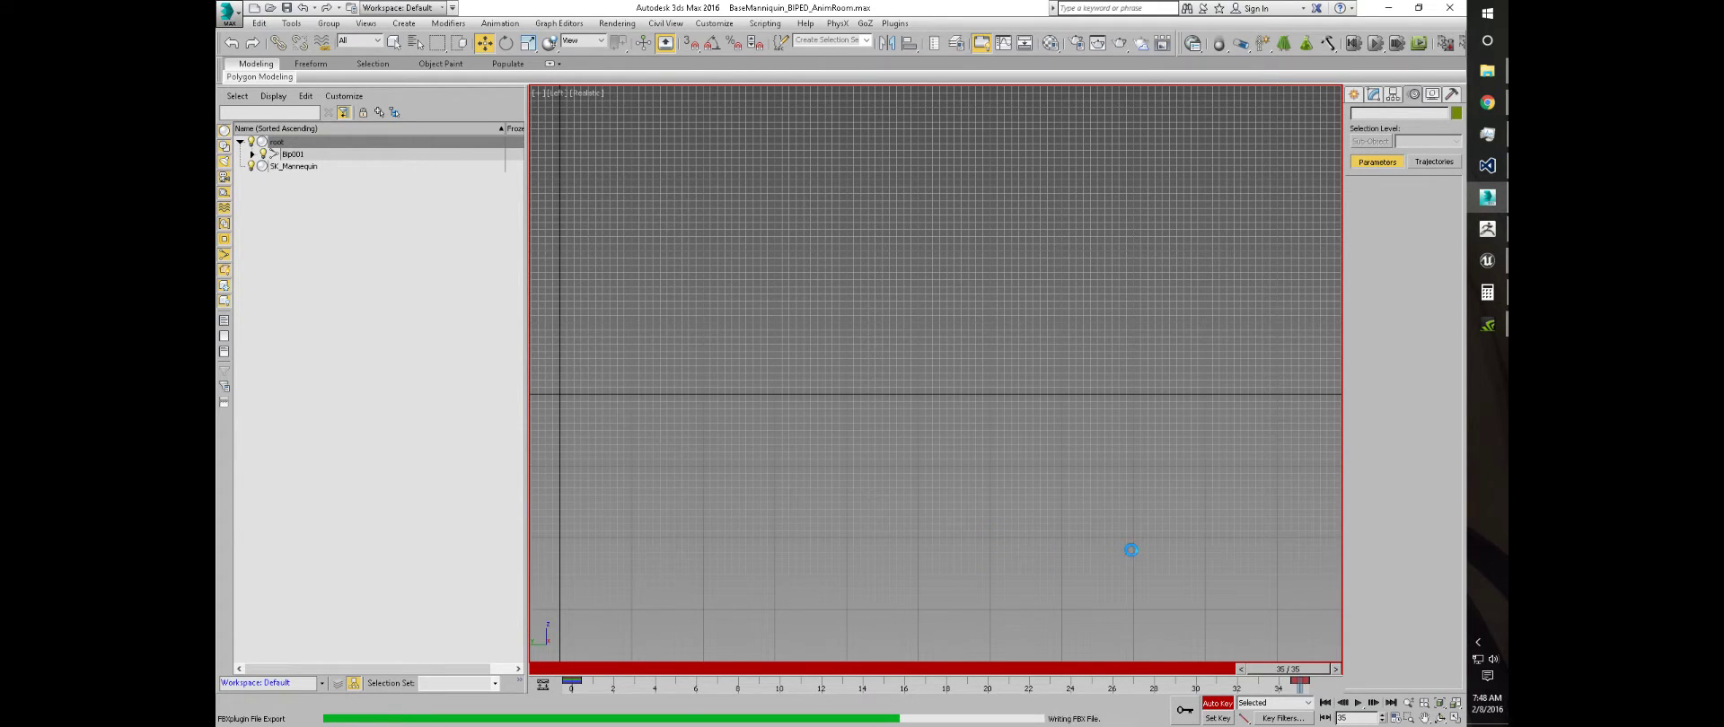
{"action": "left_click", "coordinate": [1055, 581]}
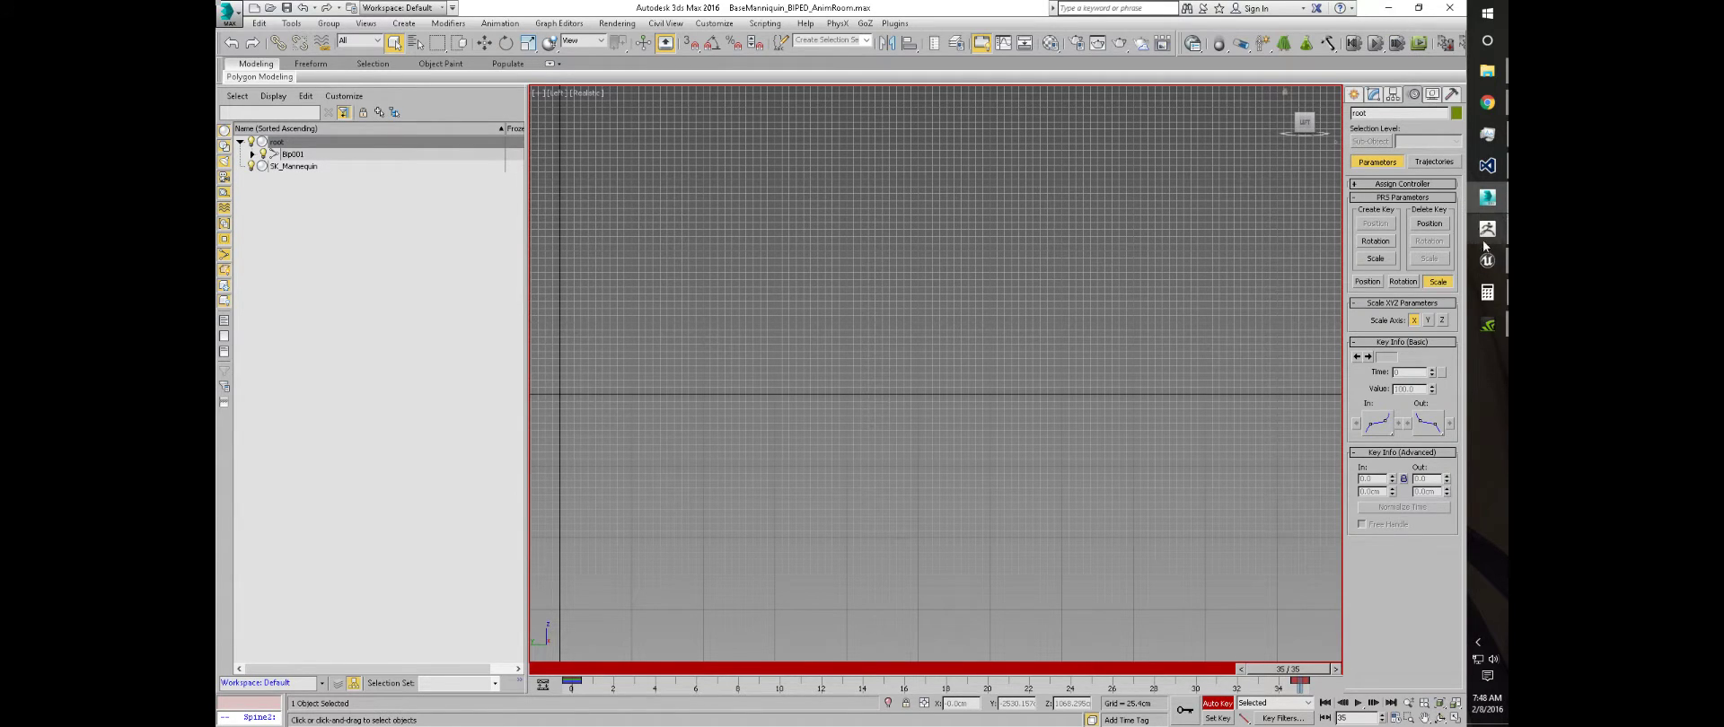
Switch to the Unreal Editor and import the newly exported FM_Dodge.FBX over the existing asset, using BaseMannequin_Skeleton with mesh import disabled and default scale
{"action": "mouse_move", "coordinate": [1487, 262]}
{"action": "left_click", "coordinate": [1393, 366]}
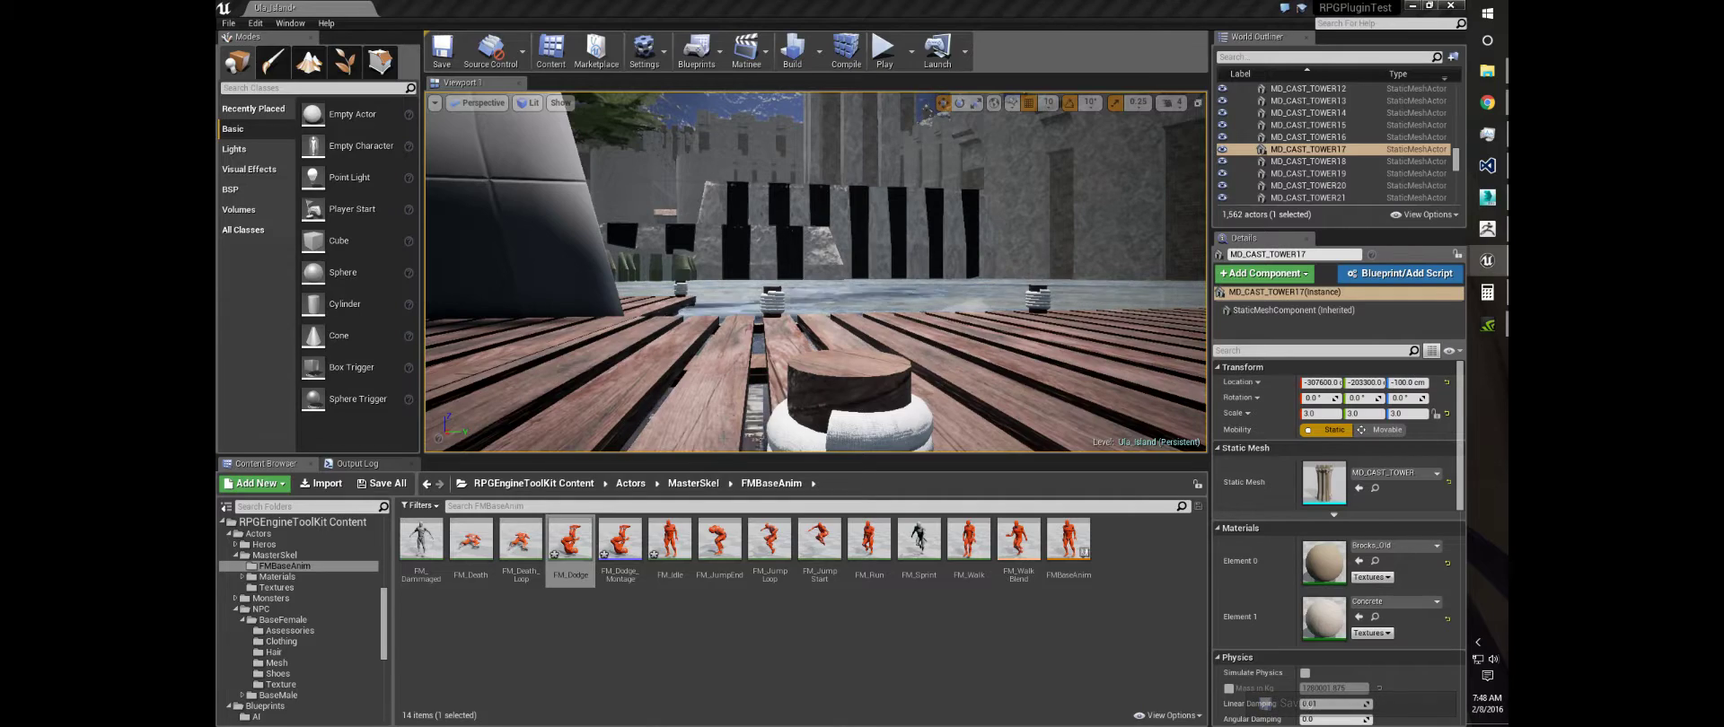
{"action": "left_click", "coordinate": [334, 485]}
{"action": "left_click", "coordinate": [400, 138]}
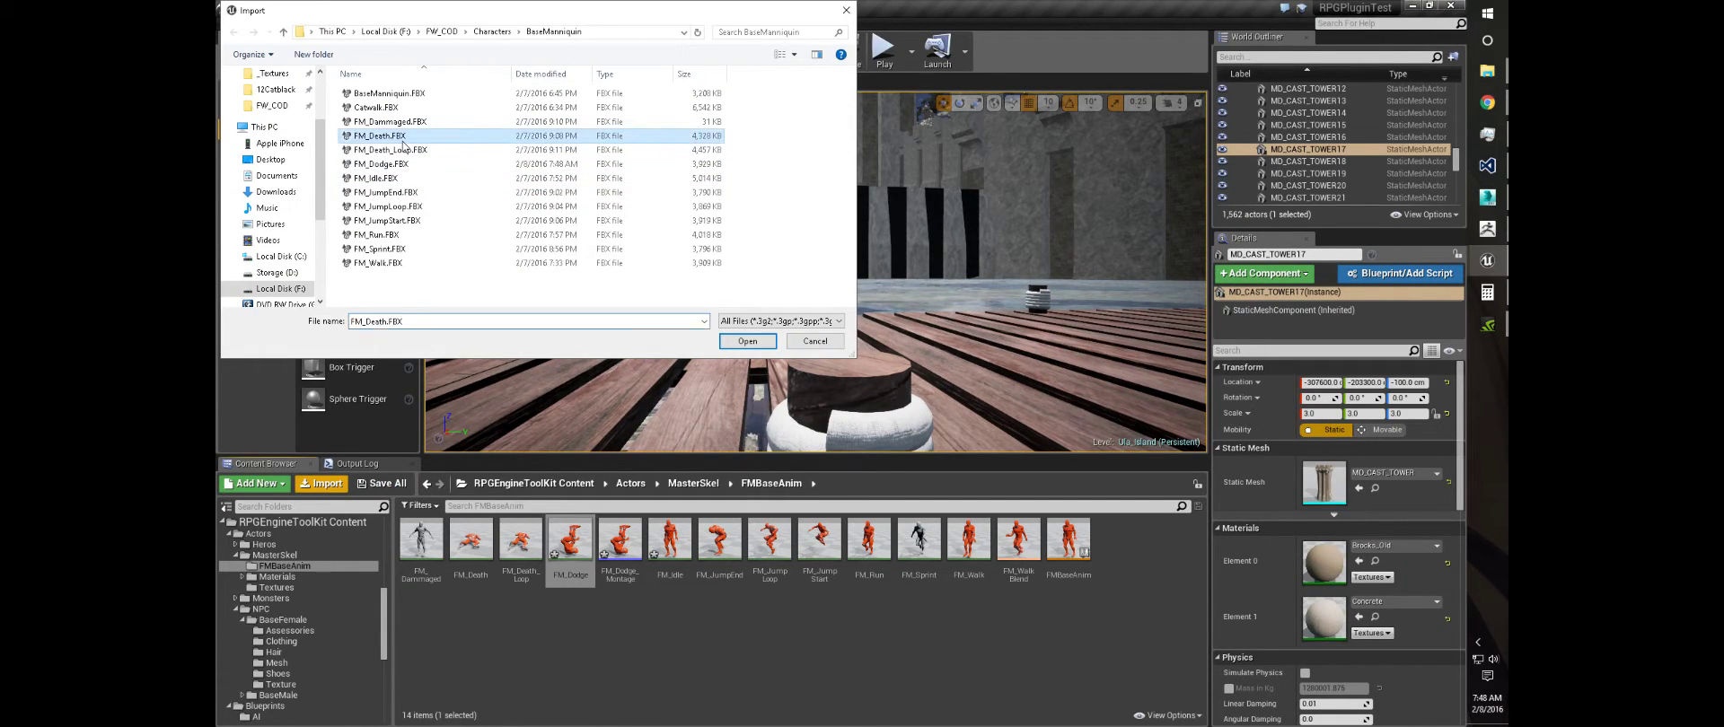
{"action": "left_click", "coordinate": [399, 166]}
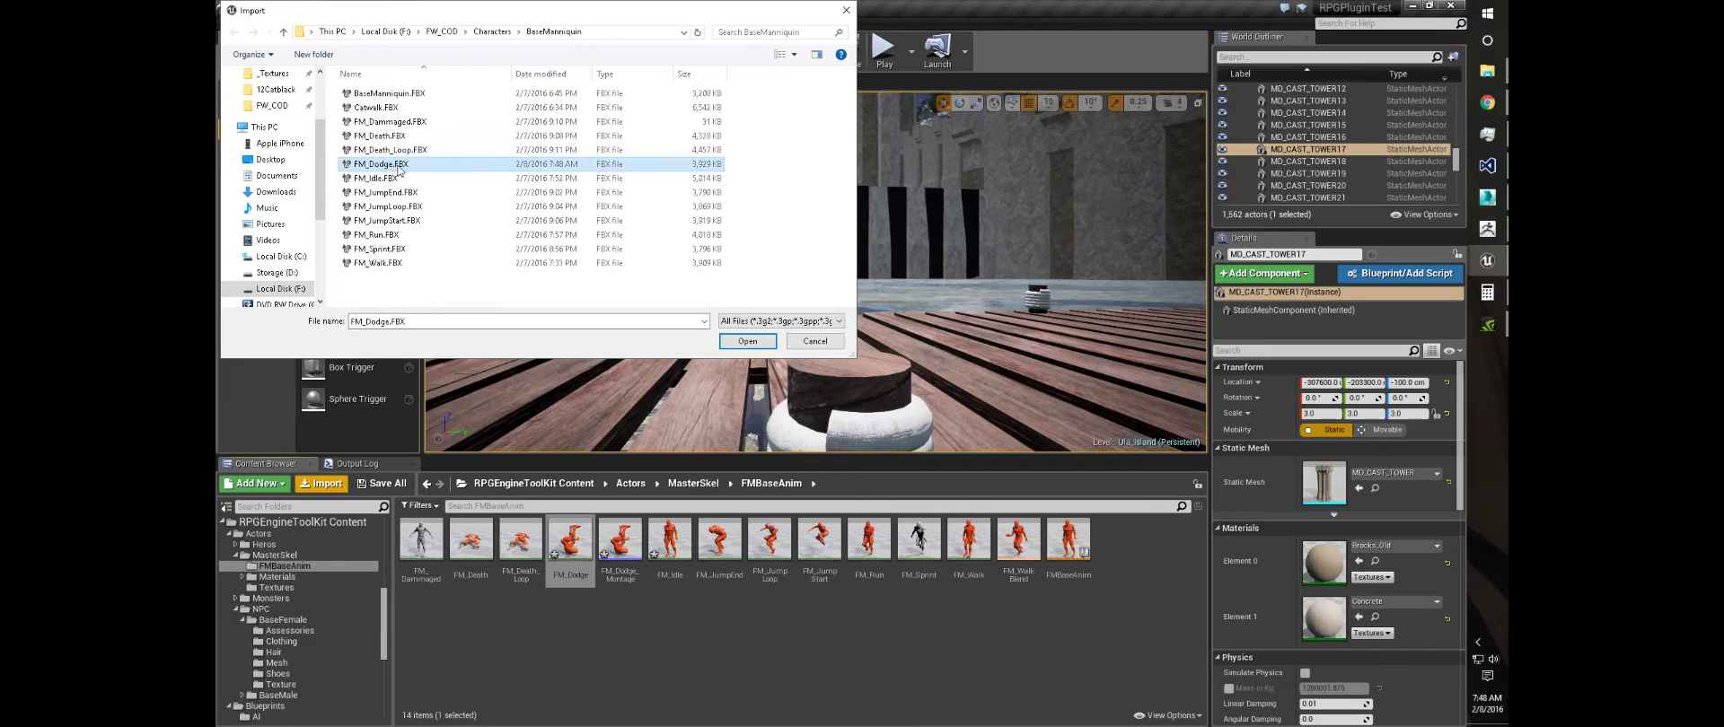
{"action": "double_click", "coordinate": [399, 166]}
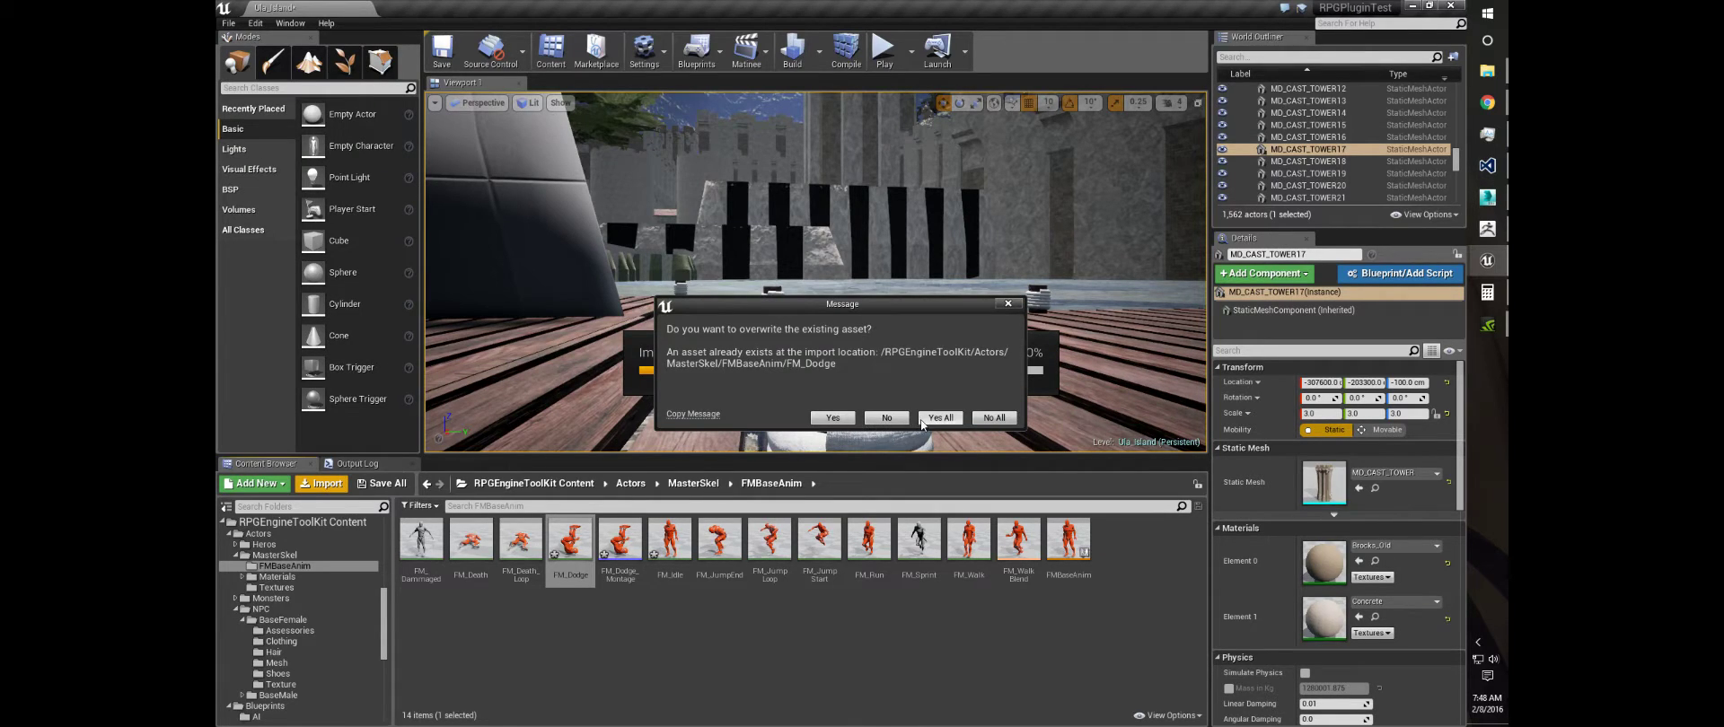
{"action": "left_click", "coordinate": [923, 419]}
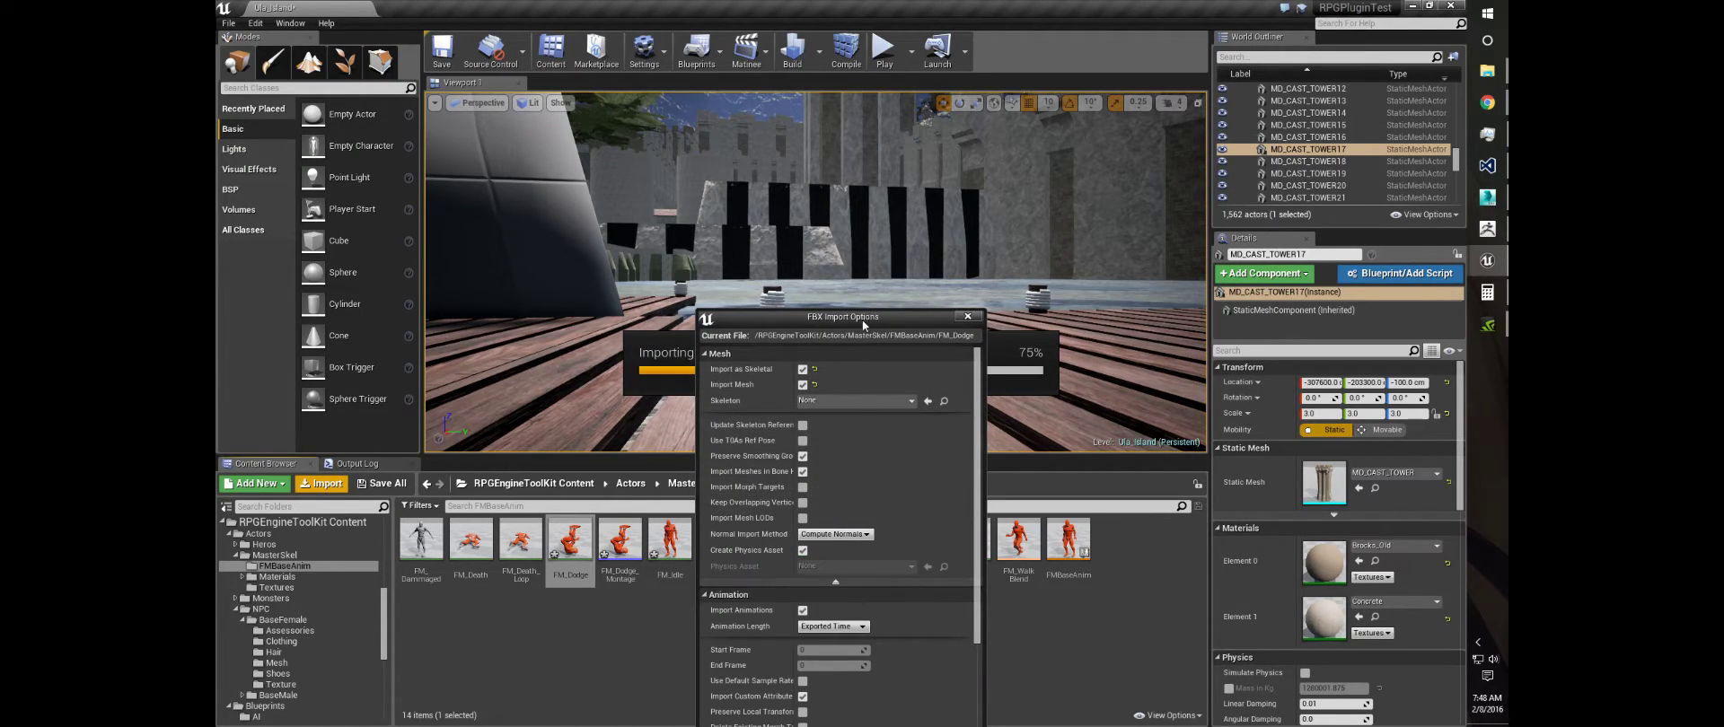
{"action": "left_click", "coordinate": [853, 400]}
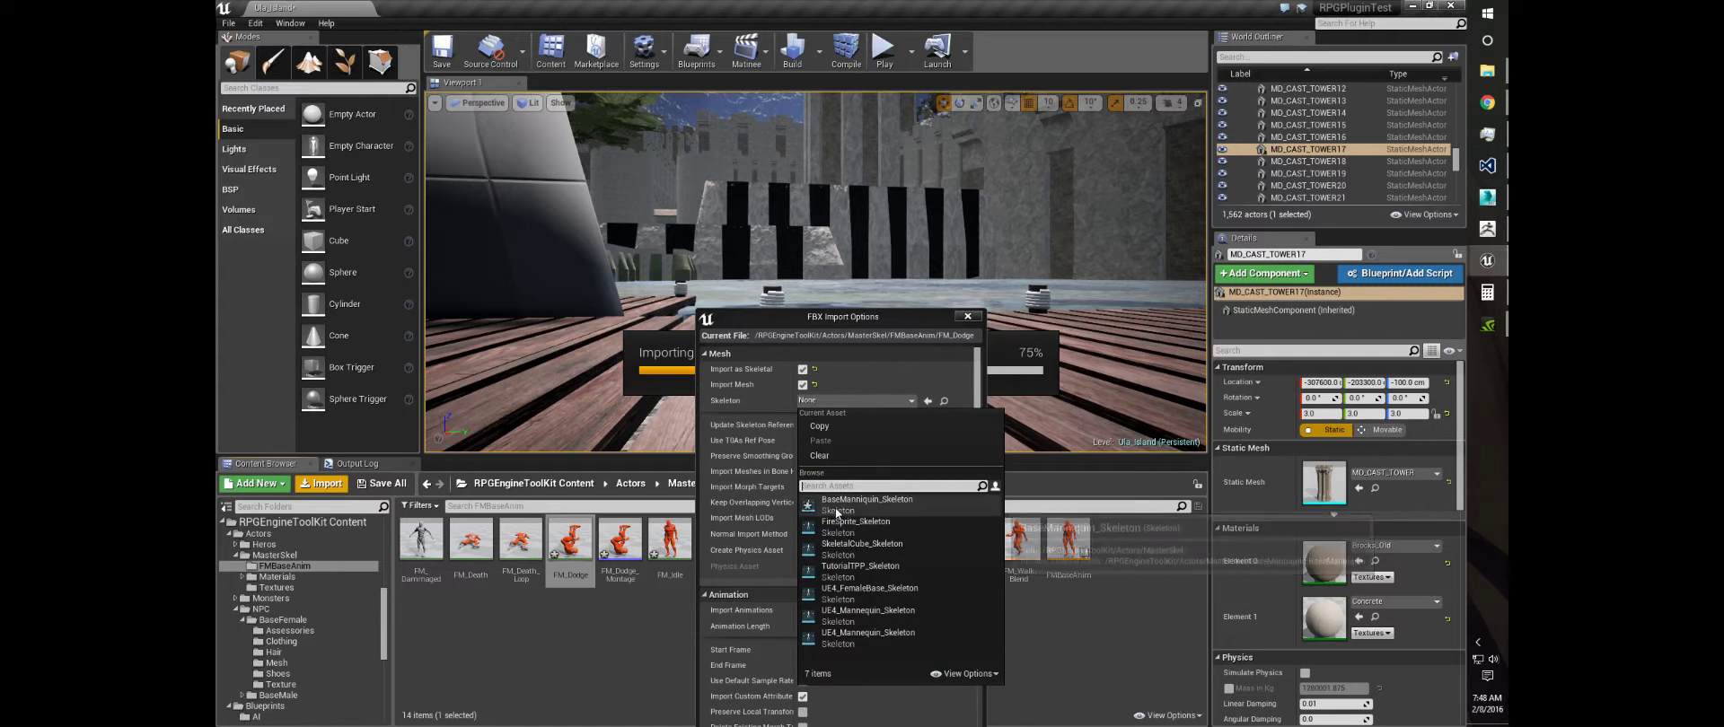
{"action": "left_click", "coordinate": [862, 503]}
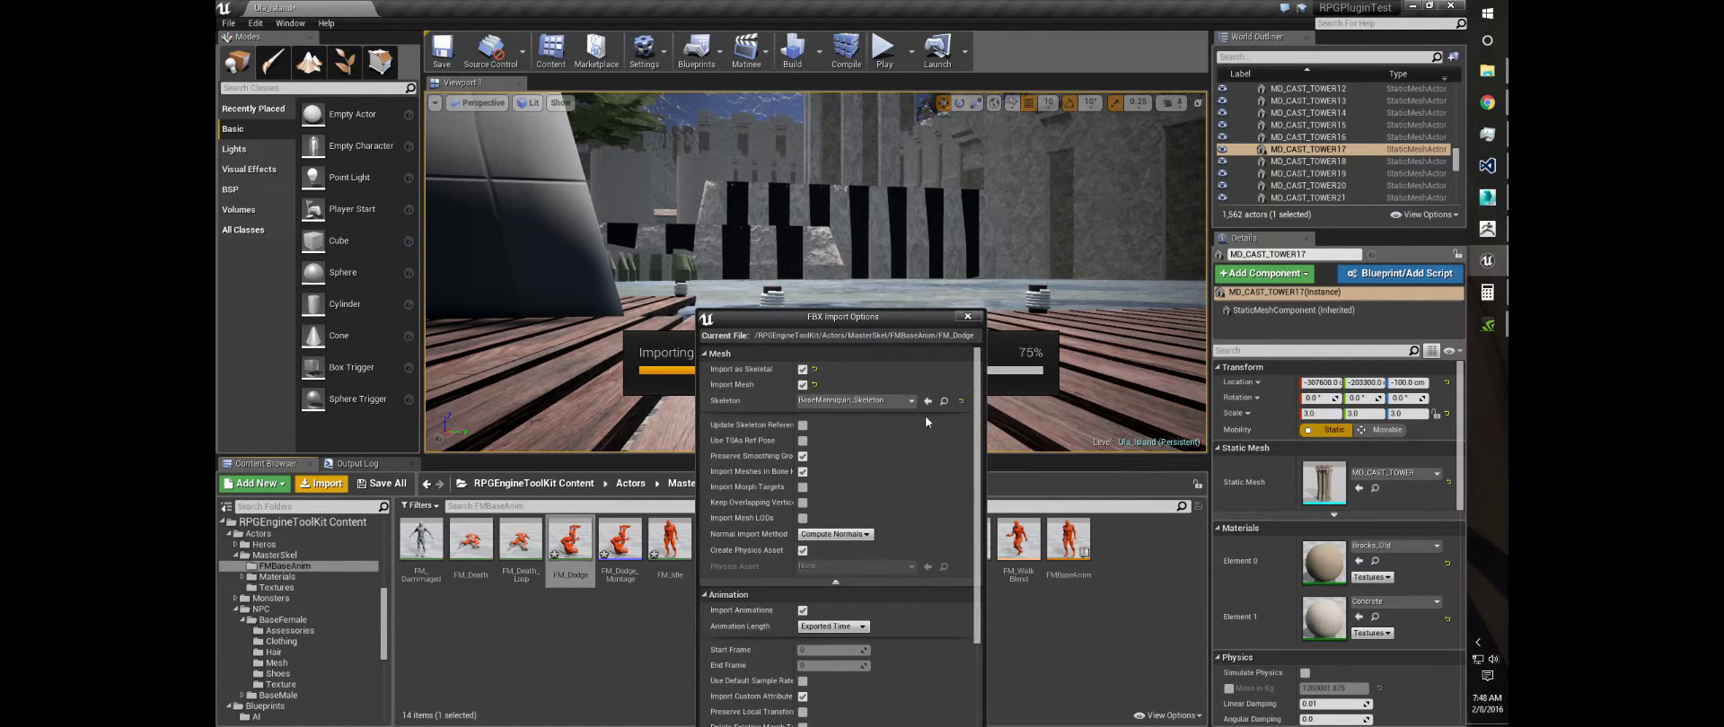
{"action": "left_click", "coordinate": [806, 389]}
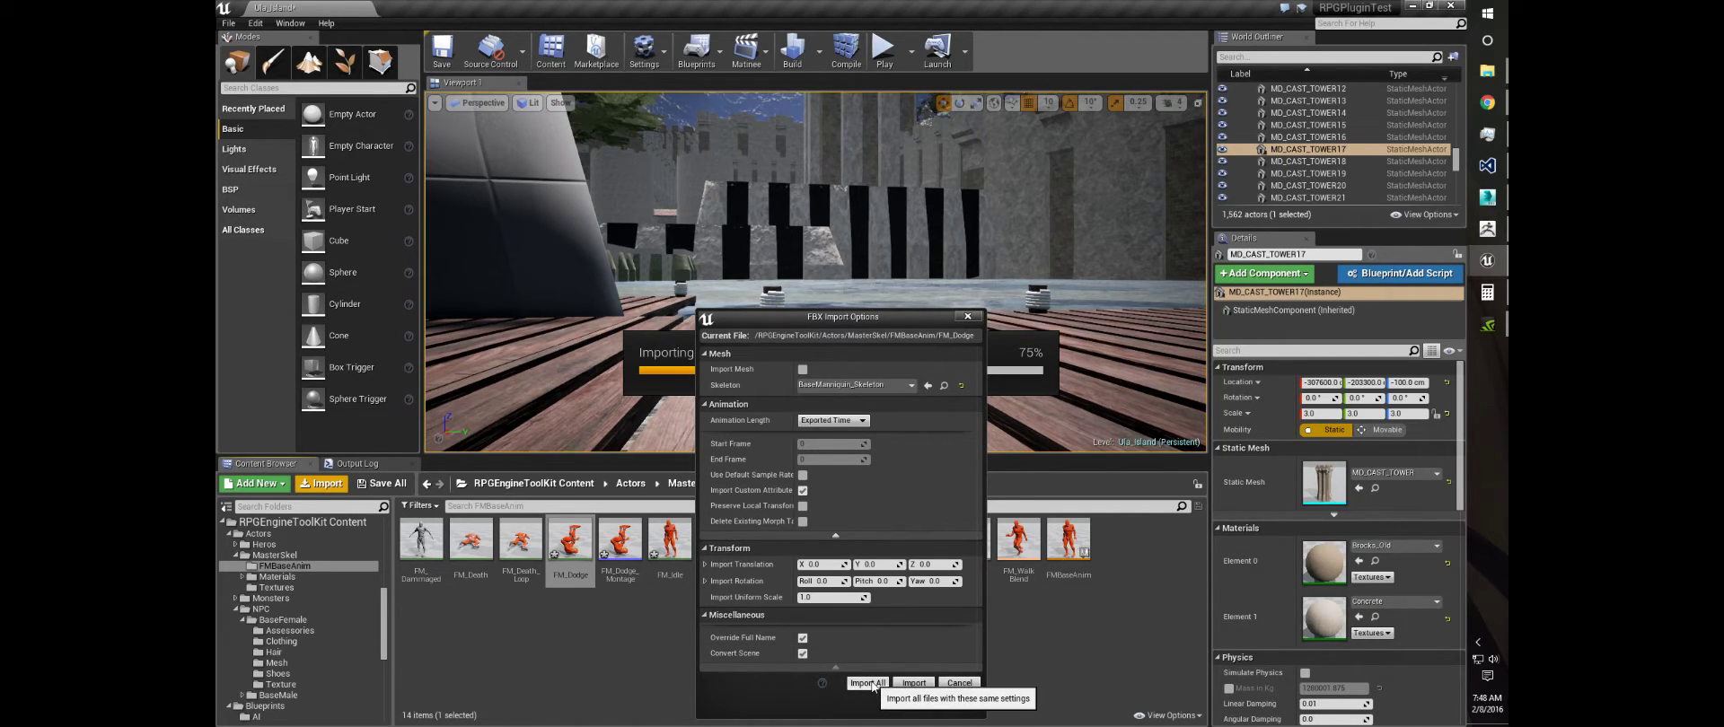
{"action": "left_click", "coordinate": [867, 684]}
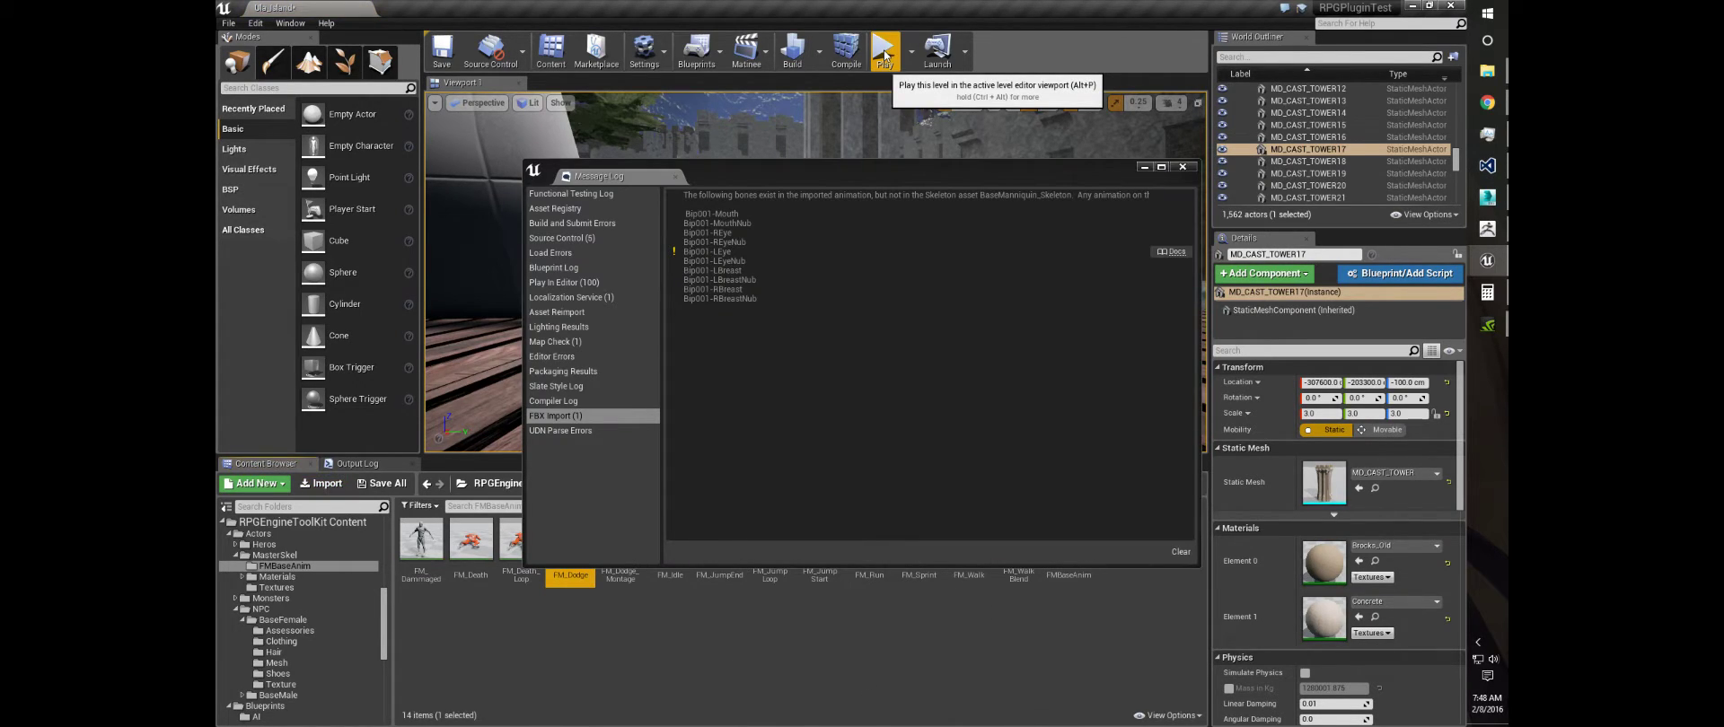
{"action": "left_click", "coordinate": [1184, 167]}
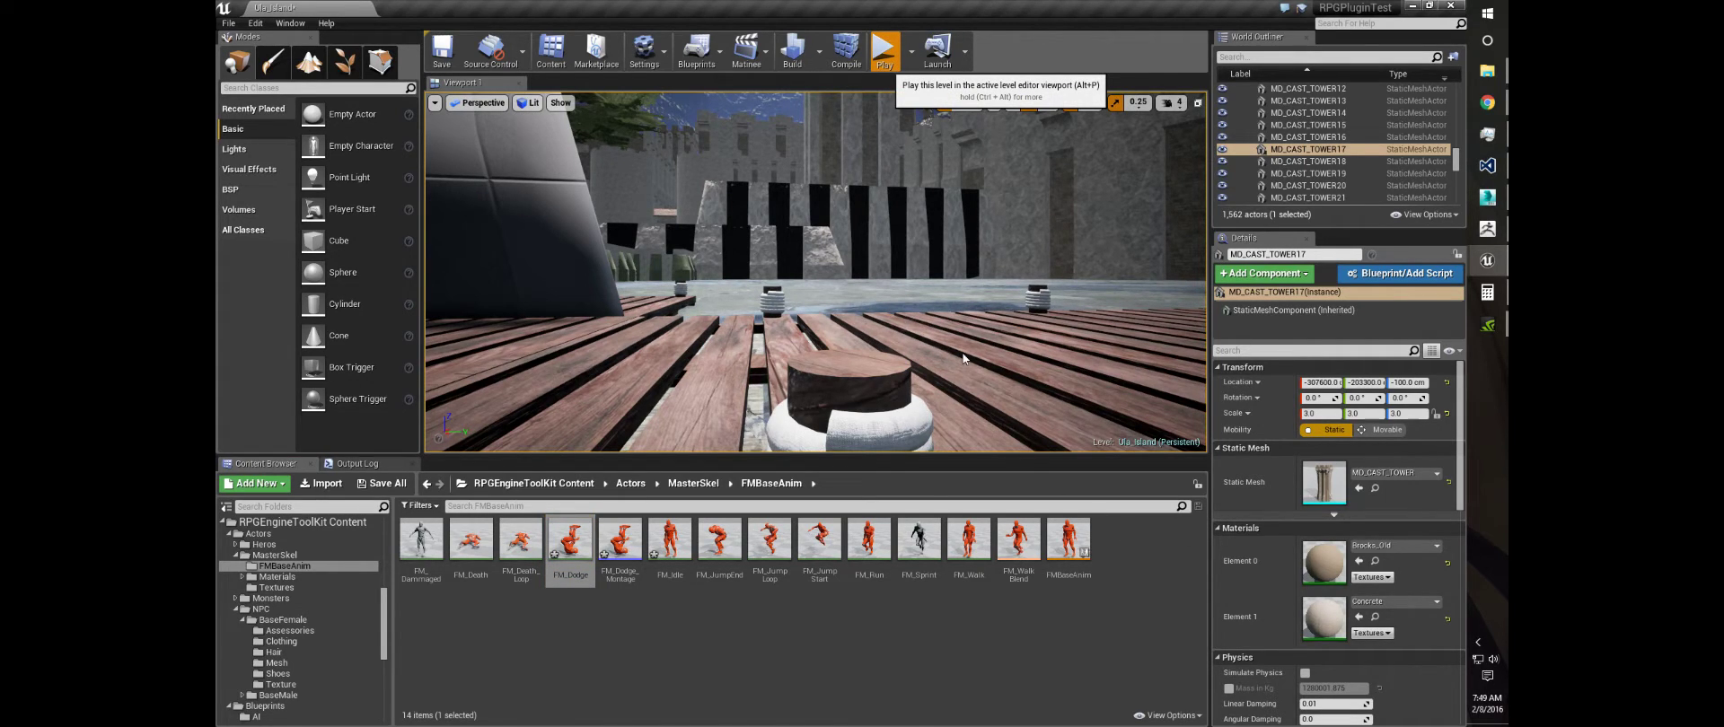
Playtest the reimported dodge animation by running the character along the wooden dock and dodging in several directions, and end the session
{"action": "left_click", "coordinate": [885, 52]}
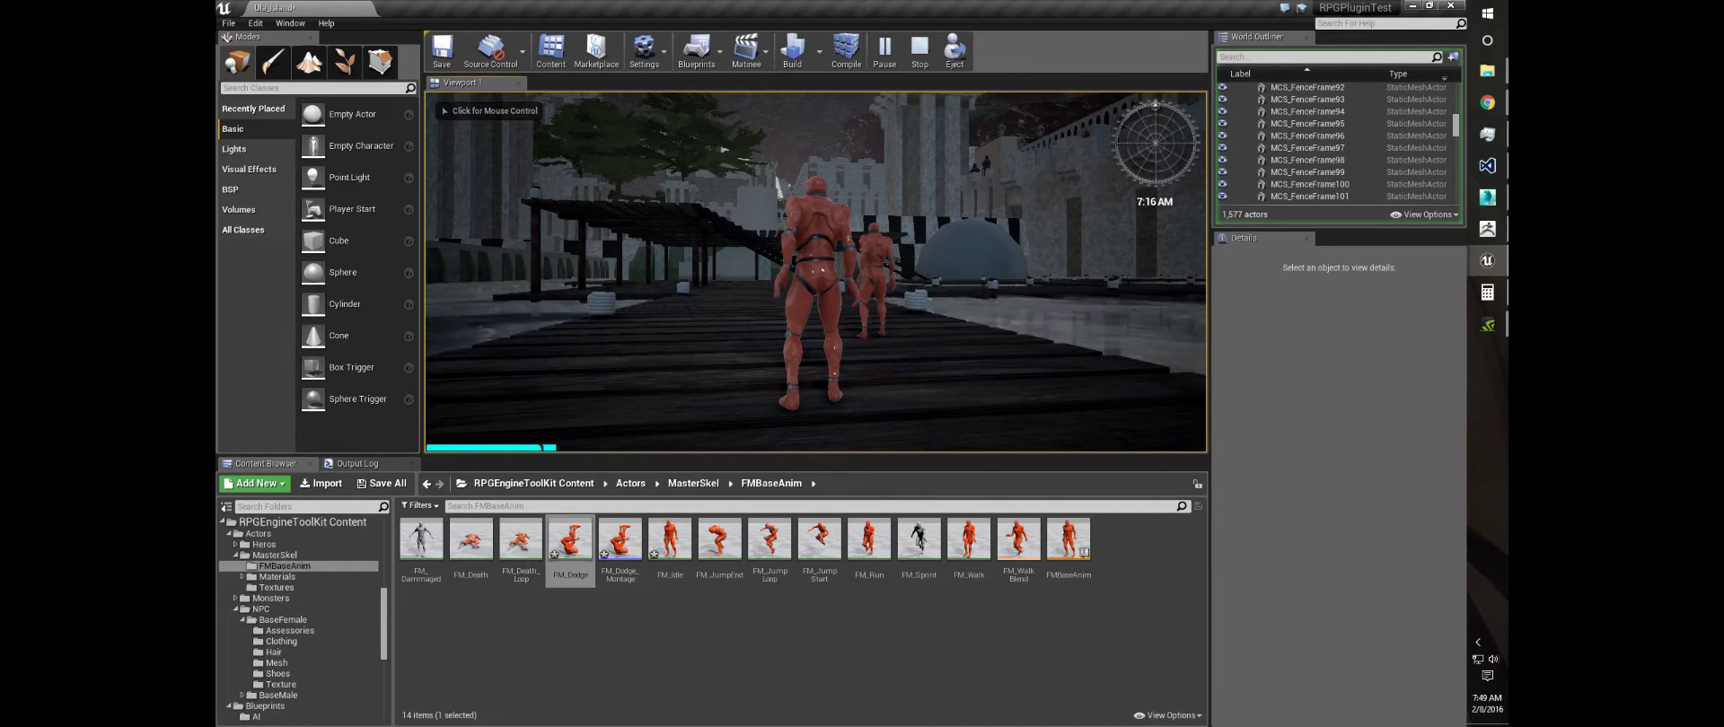
{"action": "key", "text": "w"}
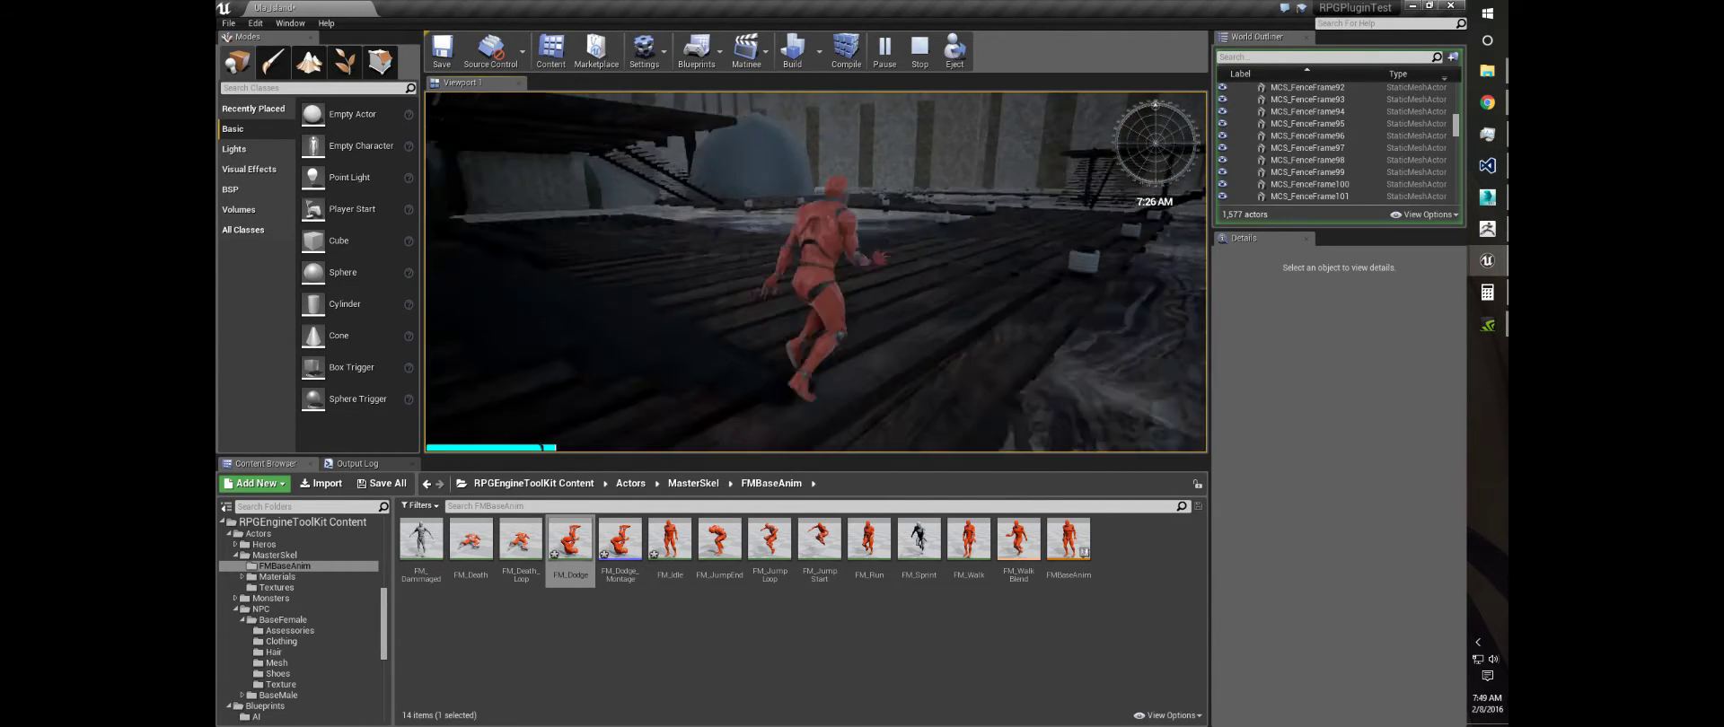
{"action": "key", "text": "w"}
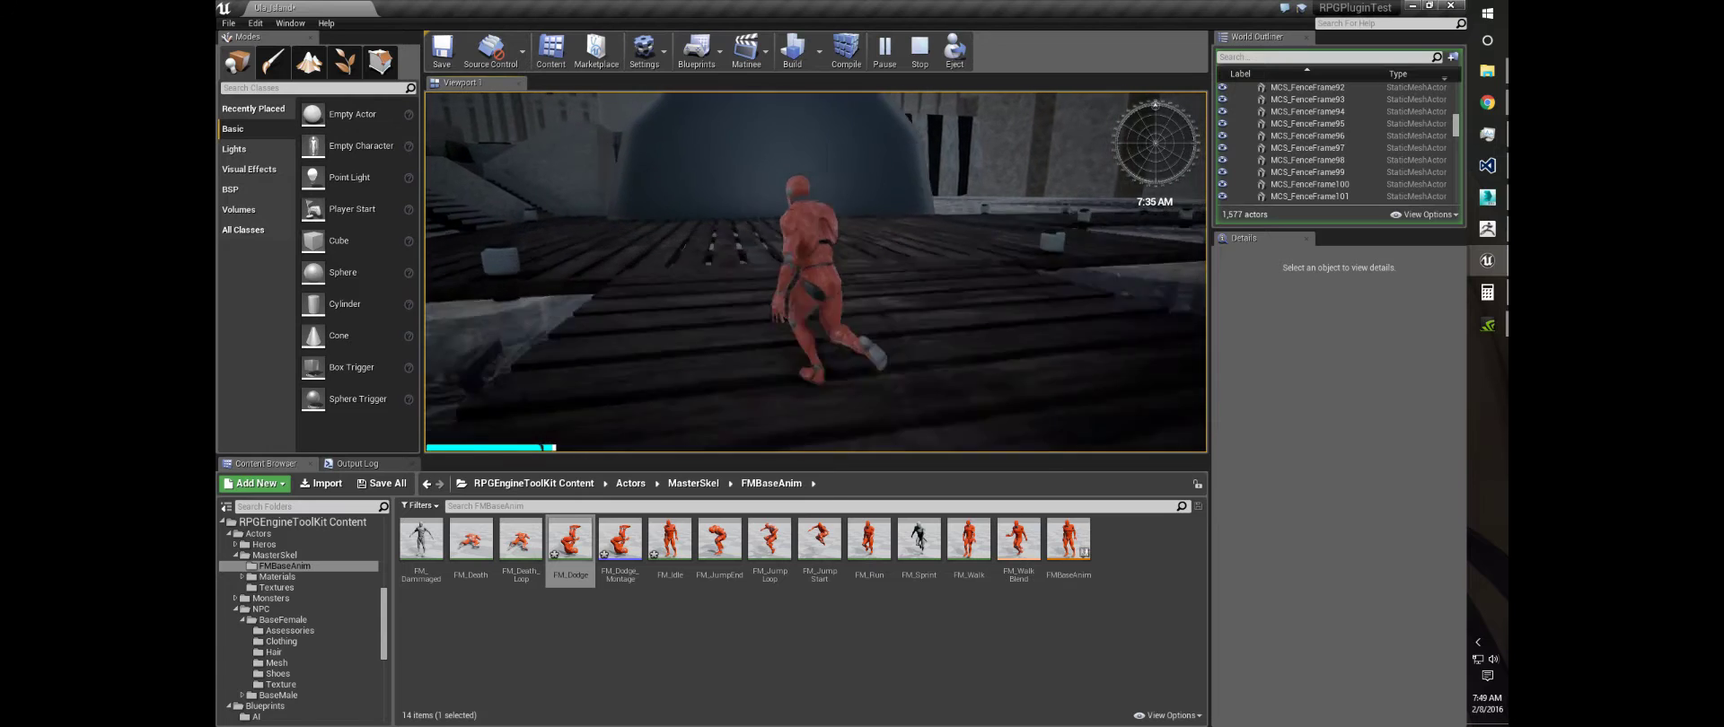
{"action": "key", "text": "w"}
{"action": "key", "text": "s"}
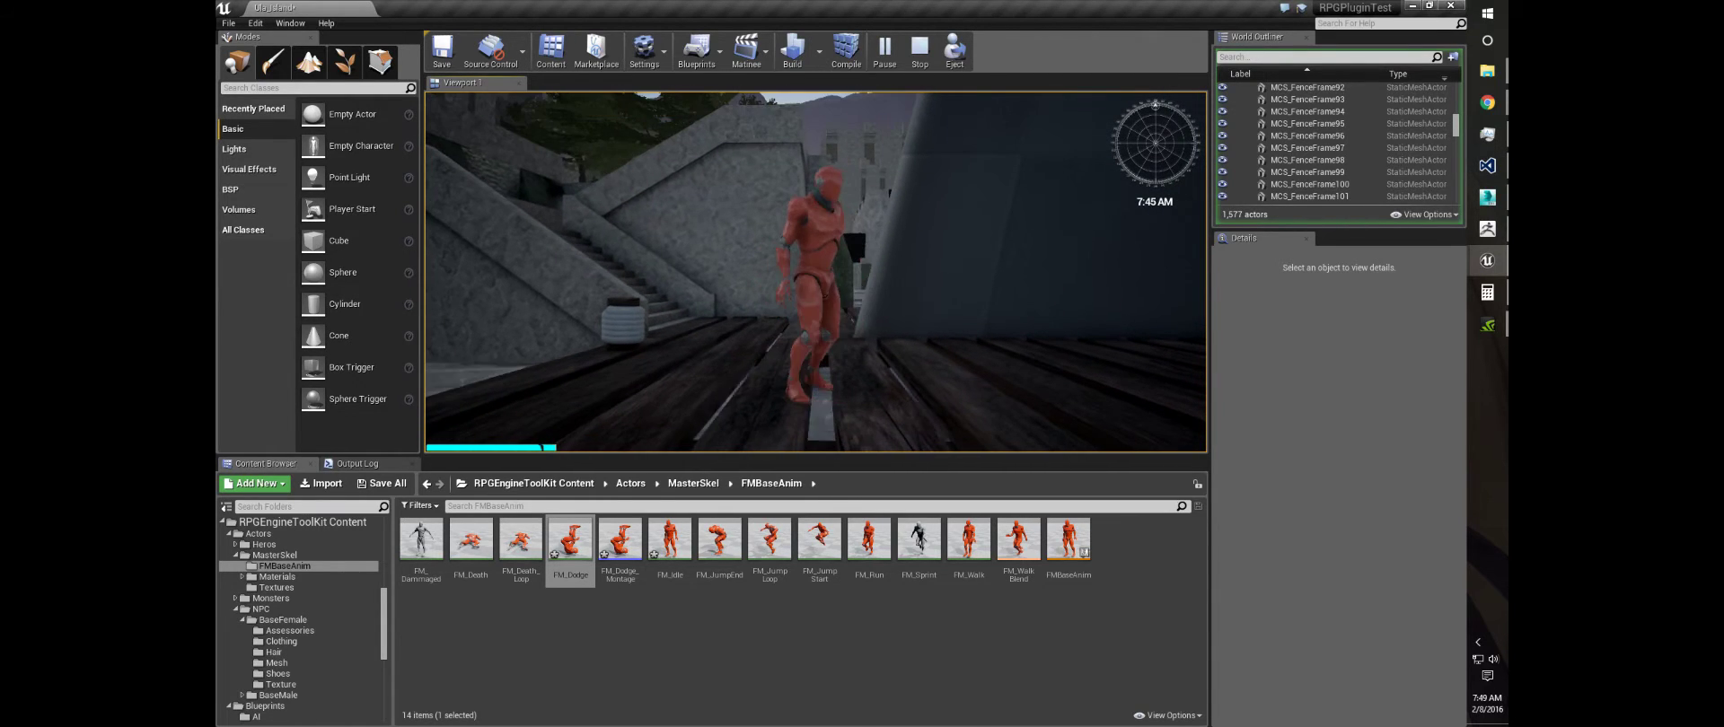
{"action": "key", "text": "d"}
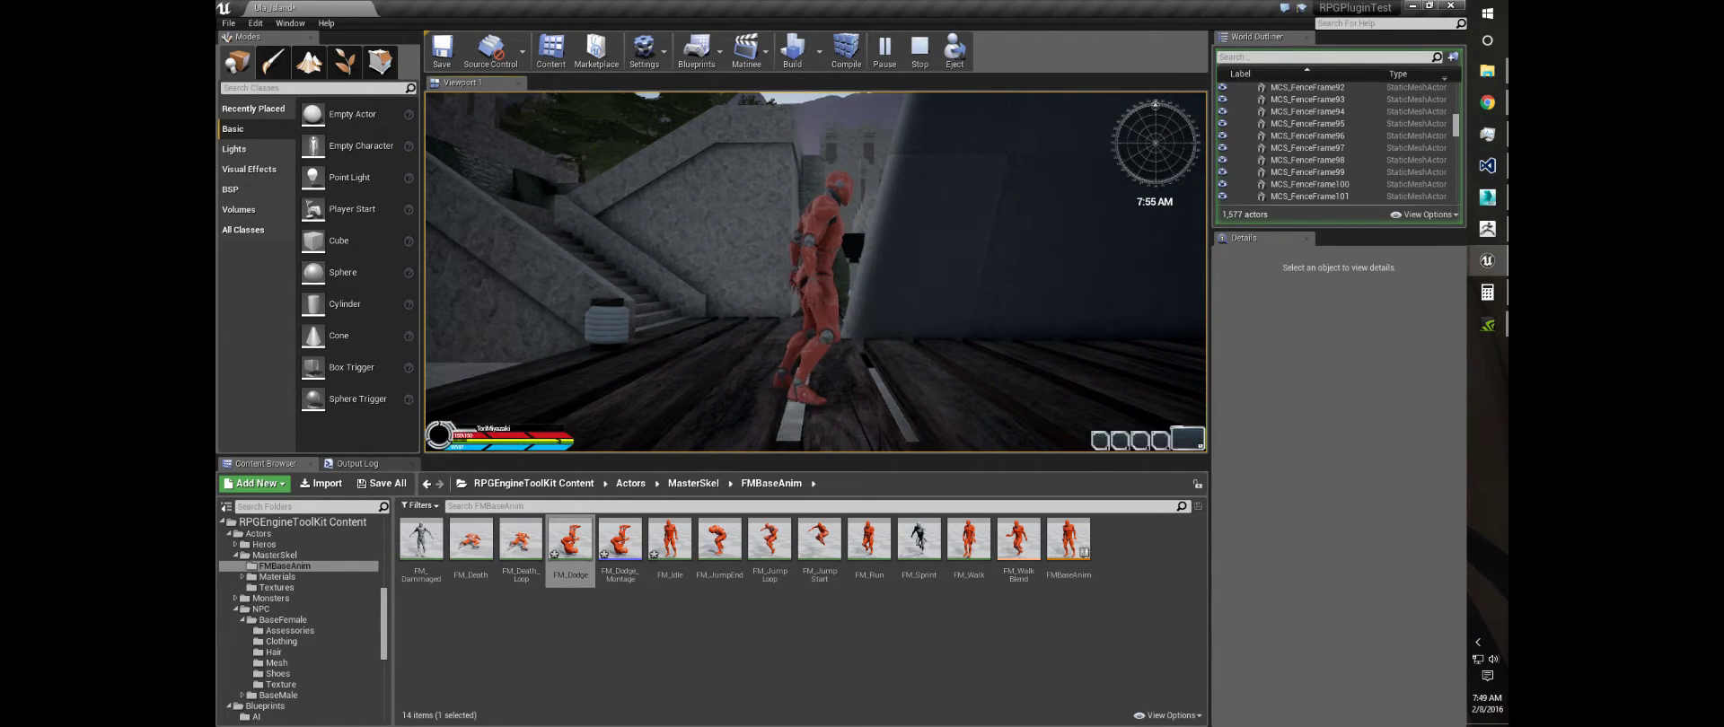
{"action": "key", "text": "d"}
{"action": "key", "text": "d"}
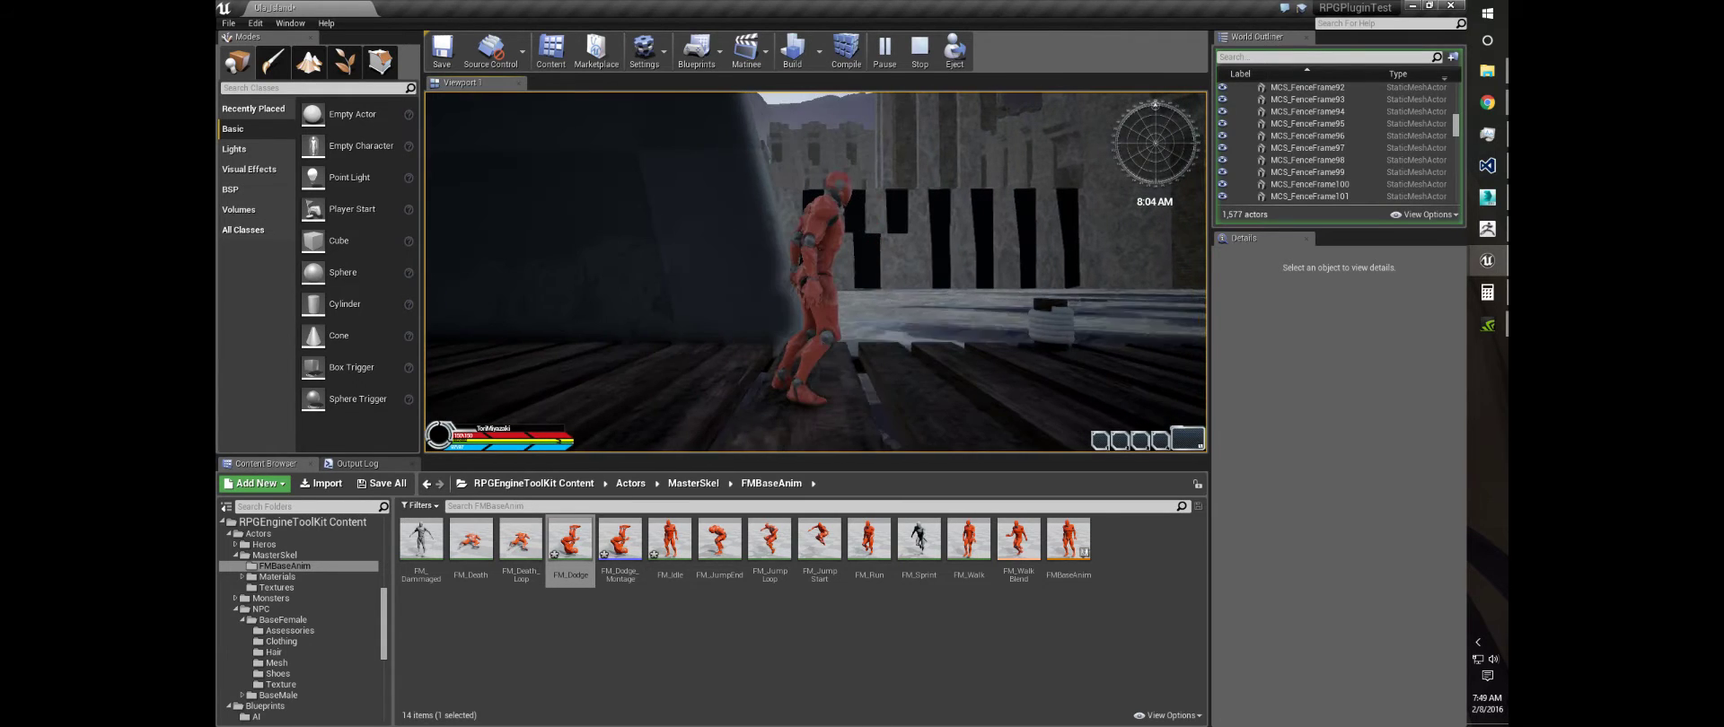
{"action": "key", "text": "a"}
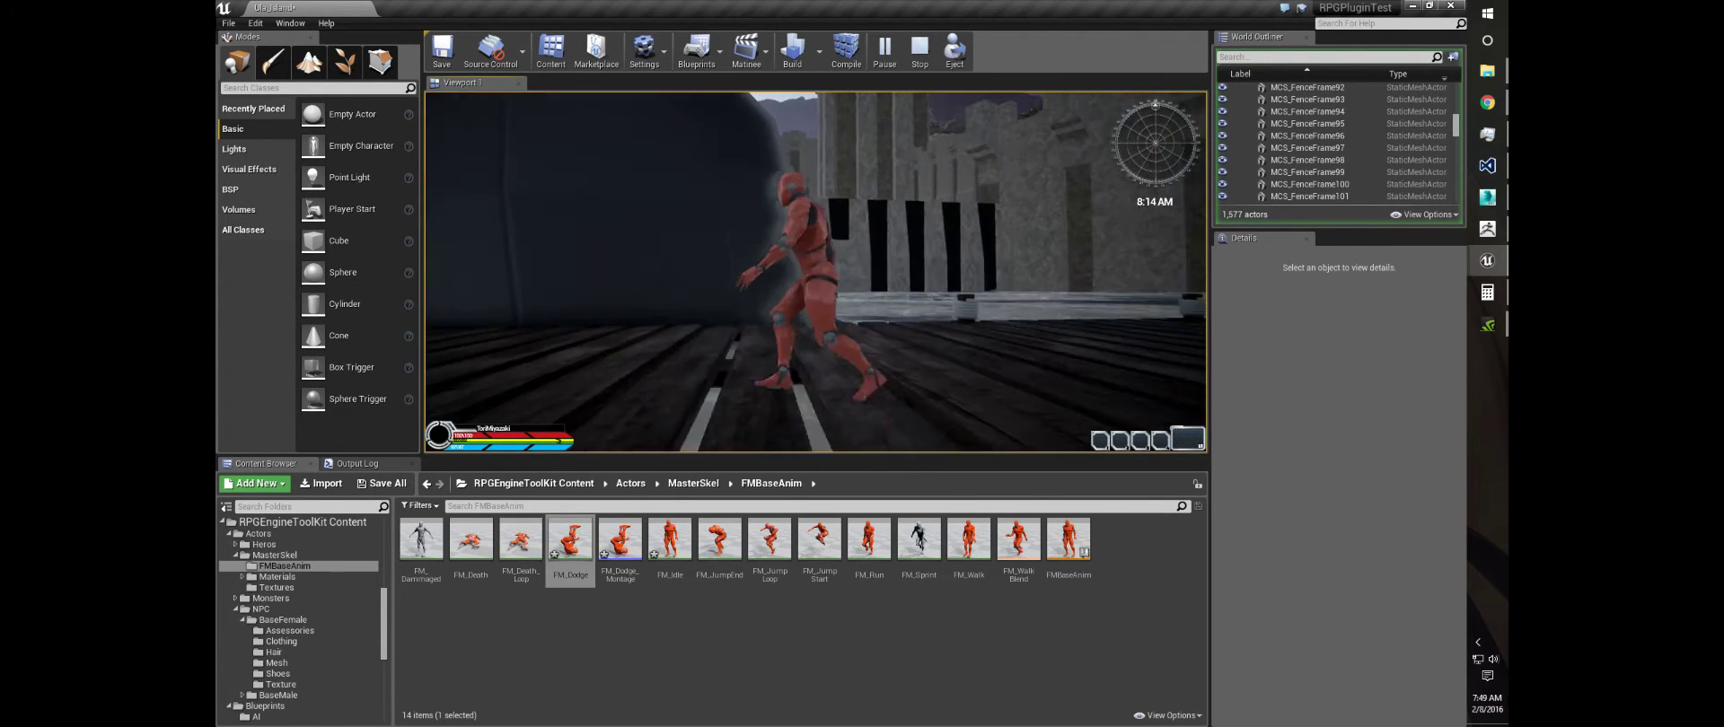
{"action": "key", "text": "s"}
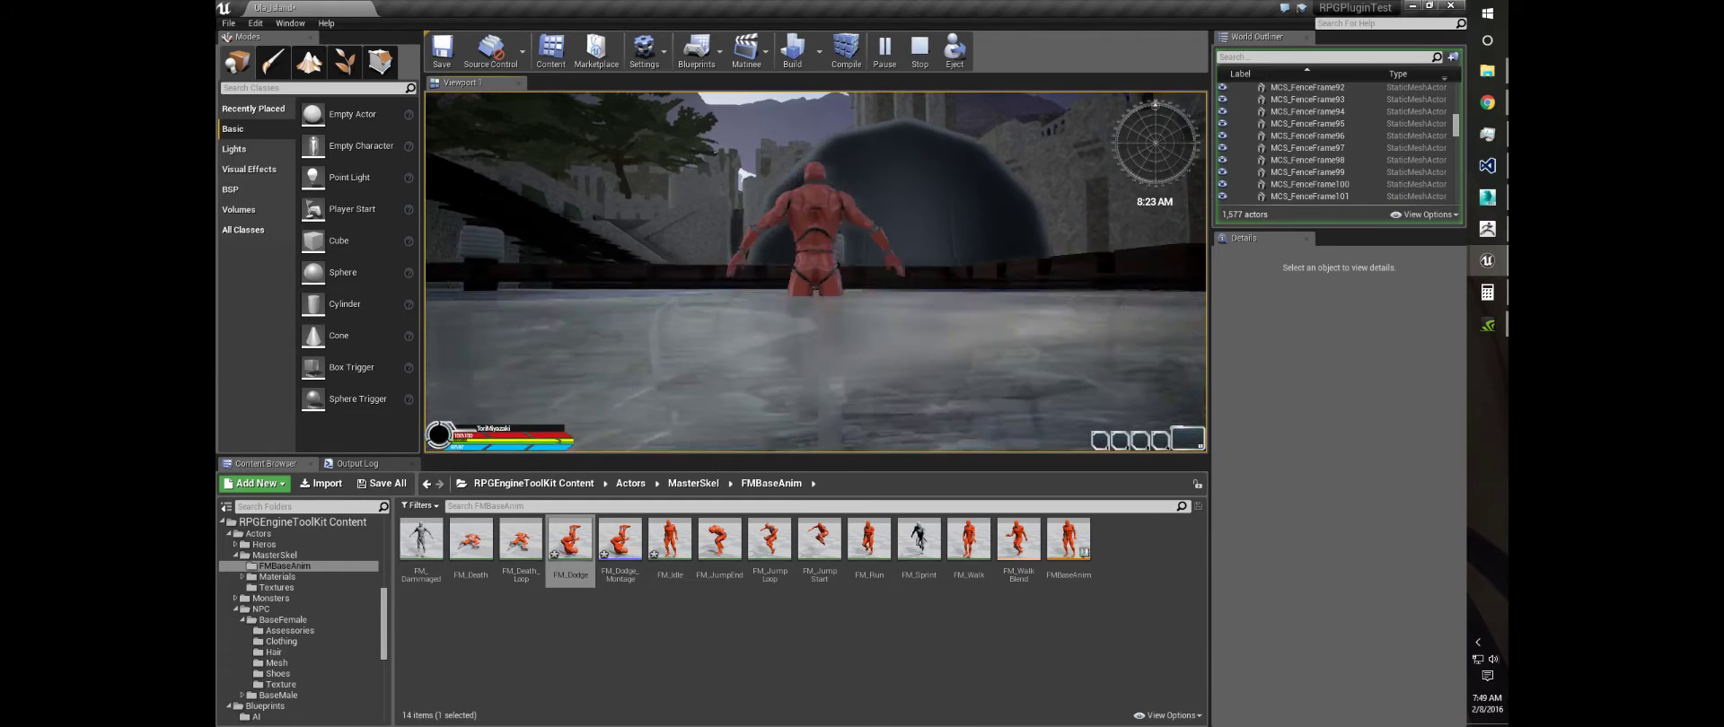
{"action": "key", "text": "s"}
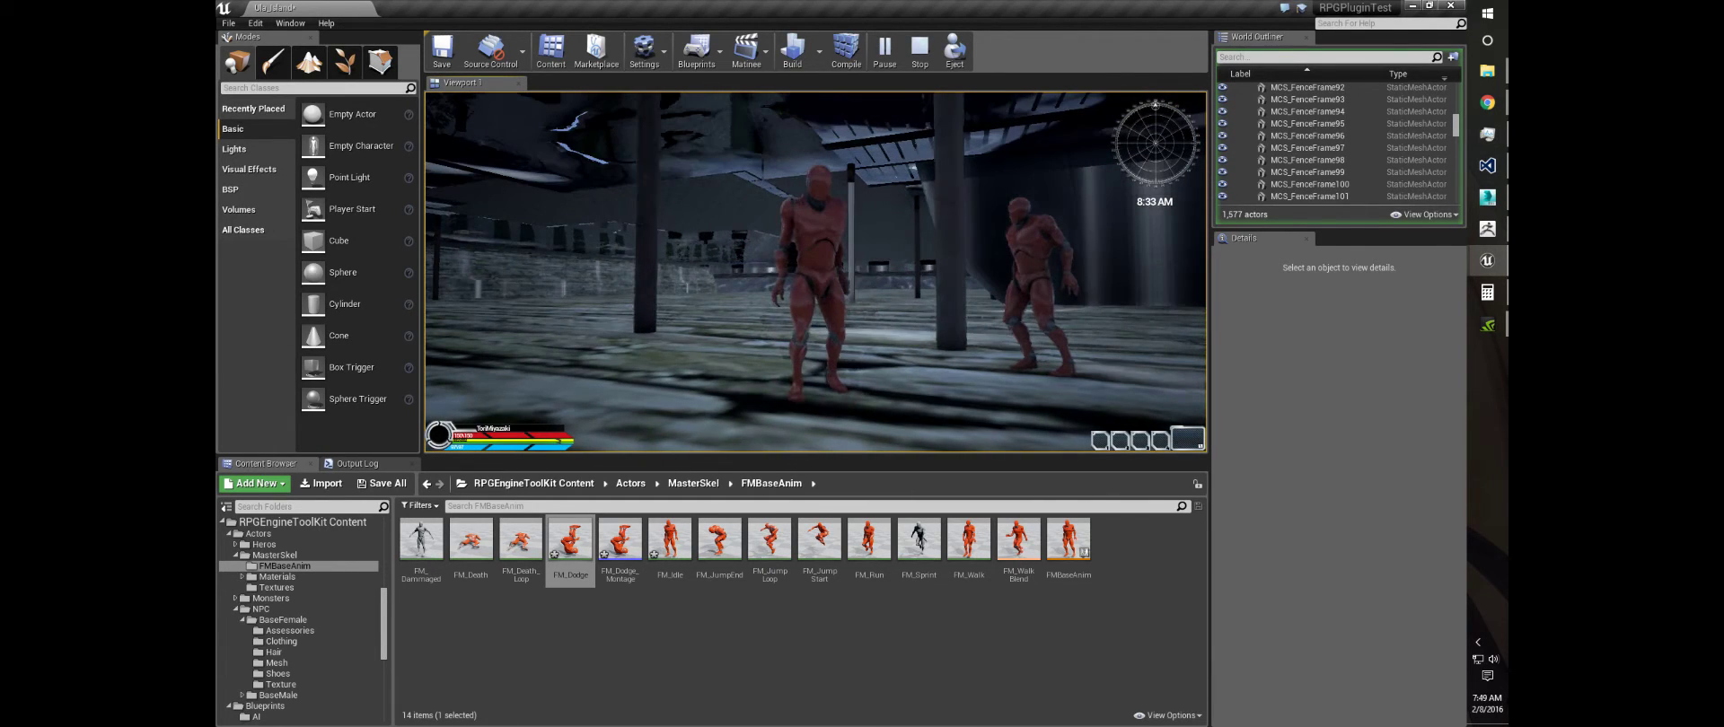
{"action": "key", "text": "Escape"}
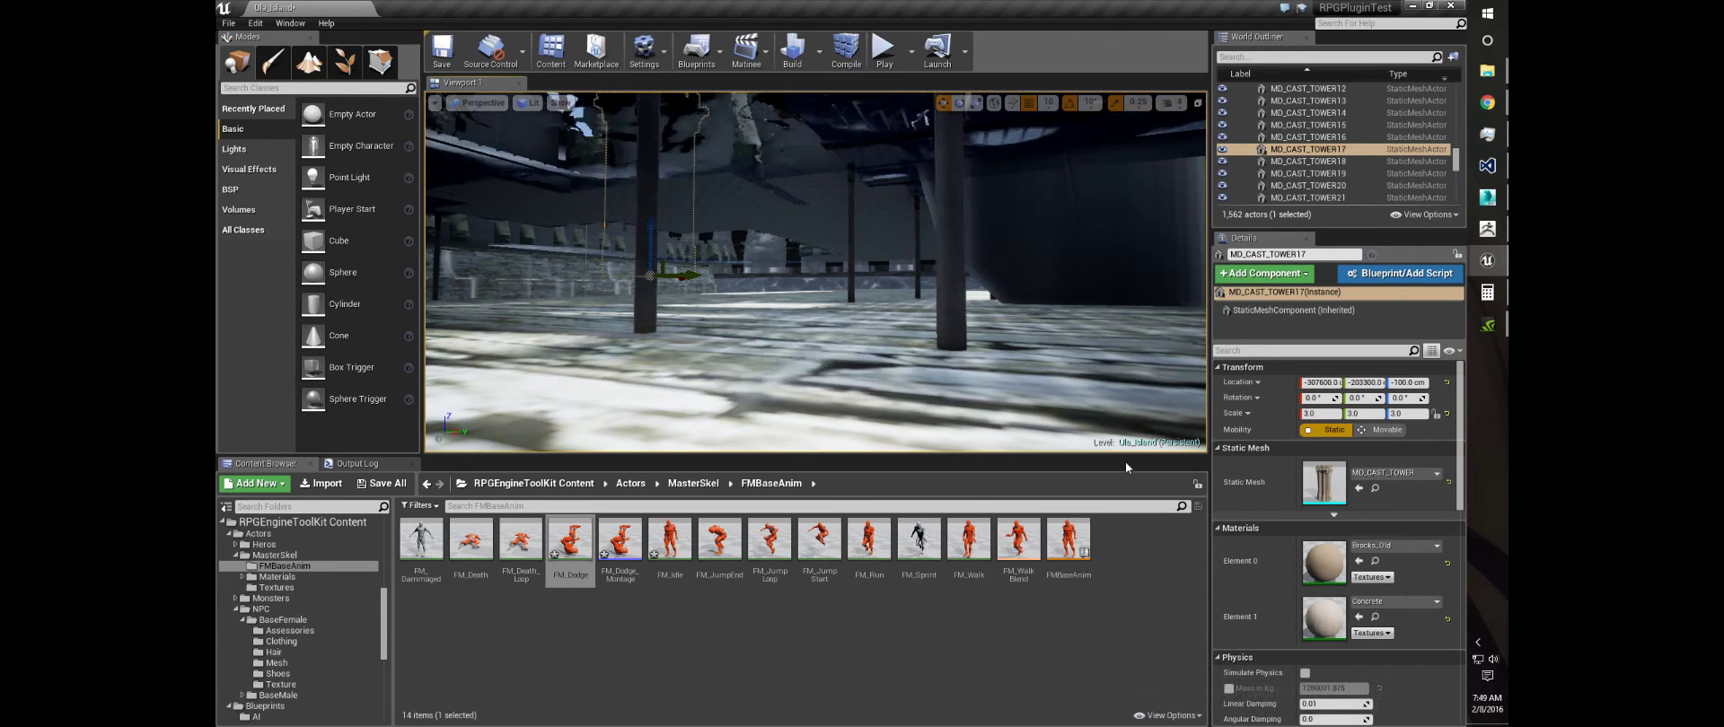
{"action": "left_click", "coordinate": [1460, 319]}
{"action": "left_click", "coordinate": [1488, 324]}
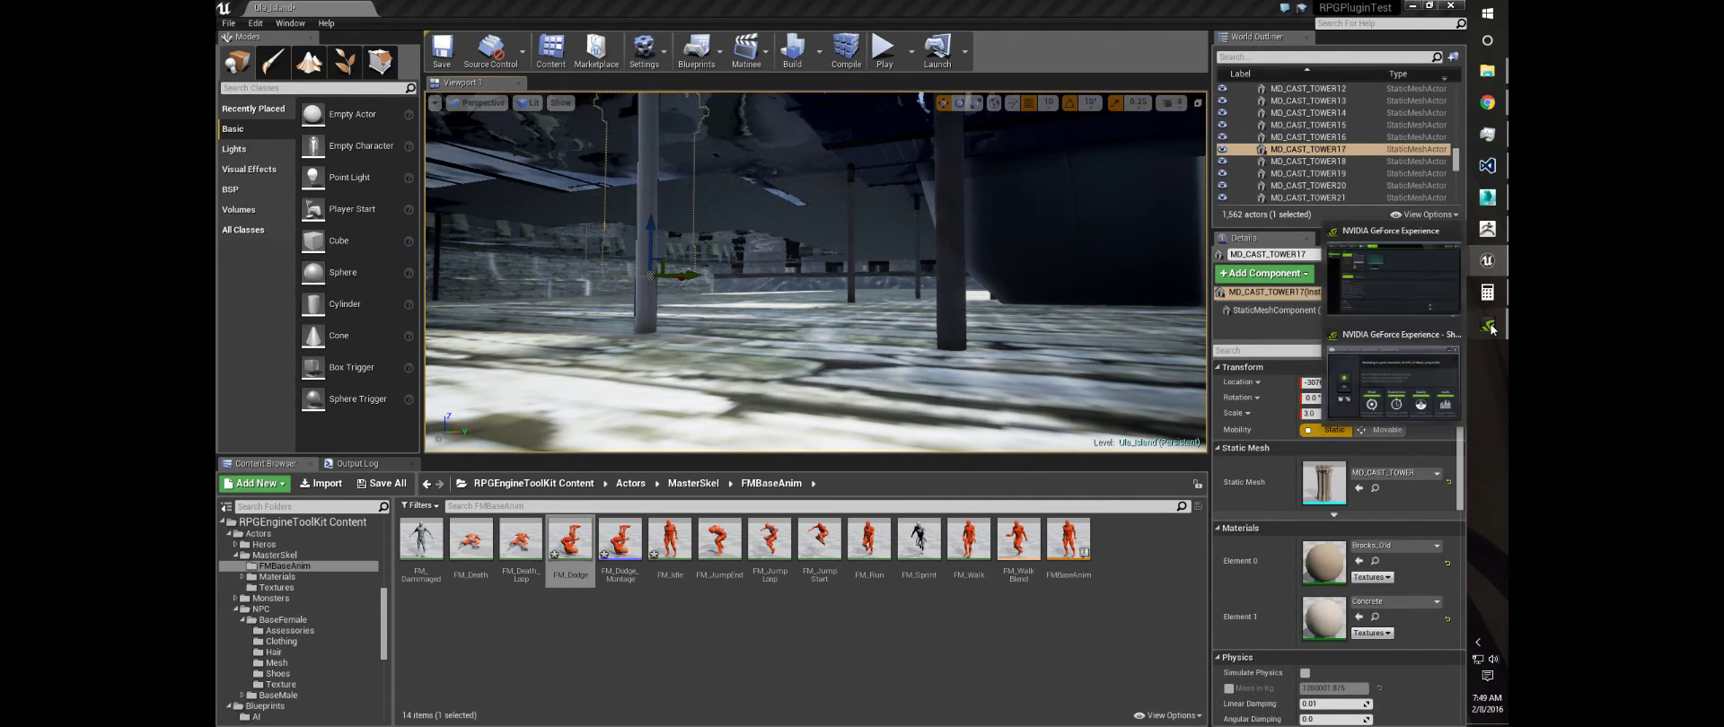